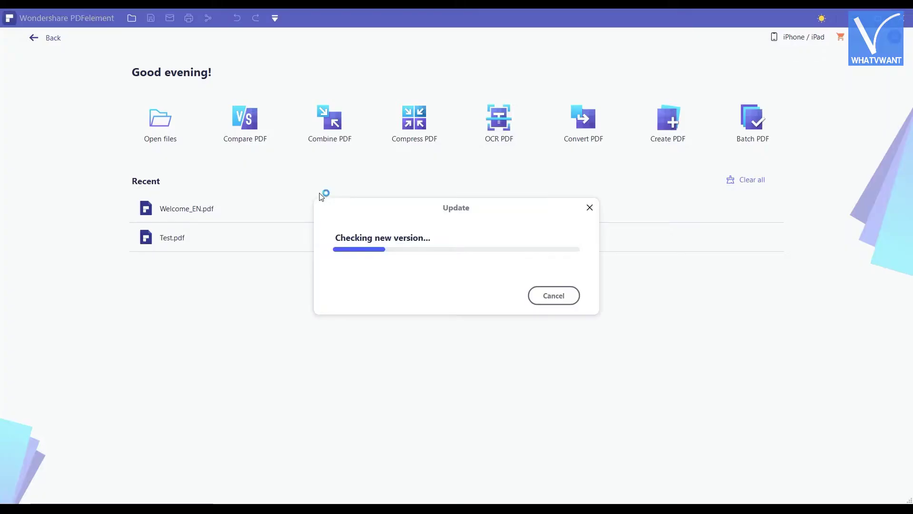
Step: Dismiss the update check and open Welcome_EN.pdf from the Desktop in PDFelement
click(590, 207)
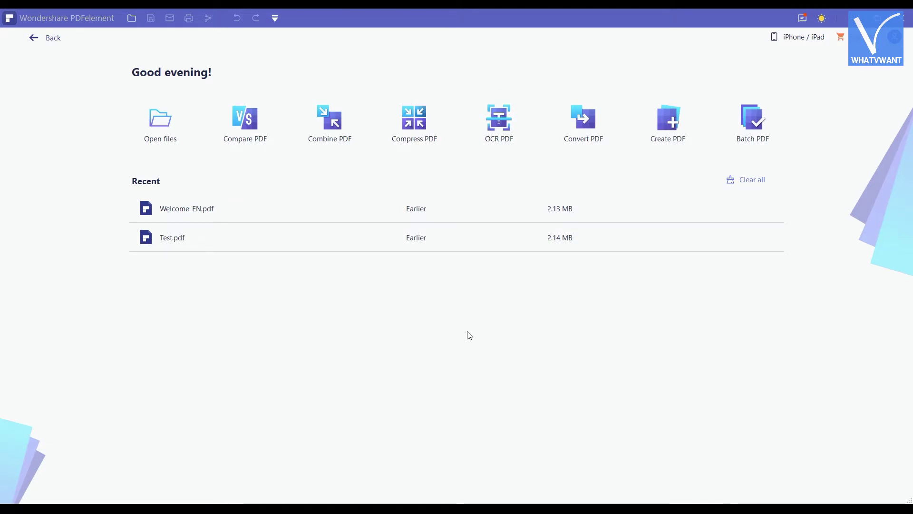
click(163, 135)
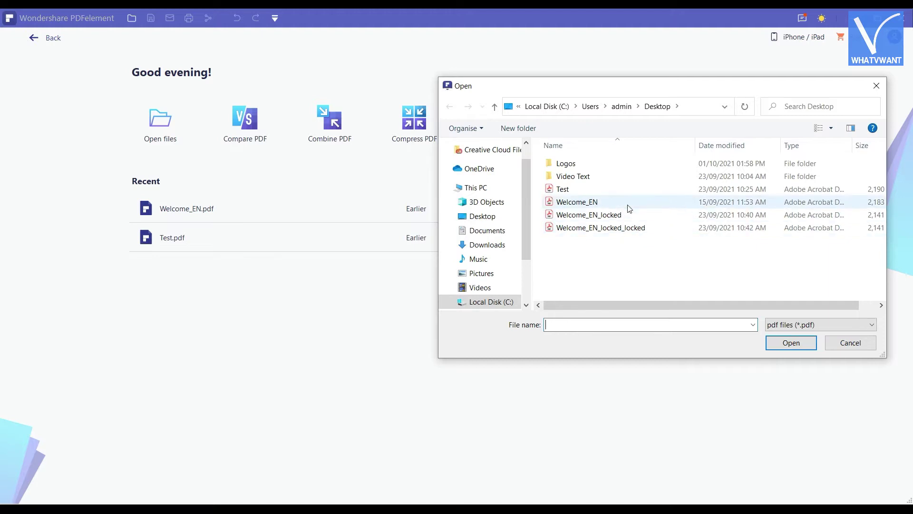
click(628, 207)
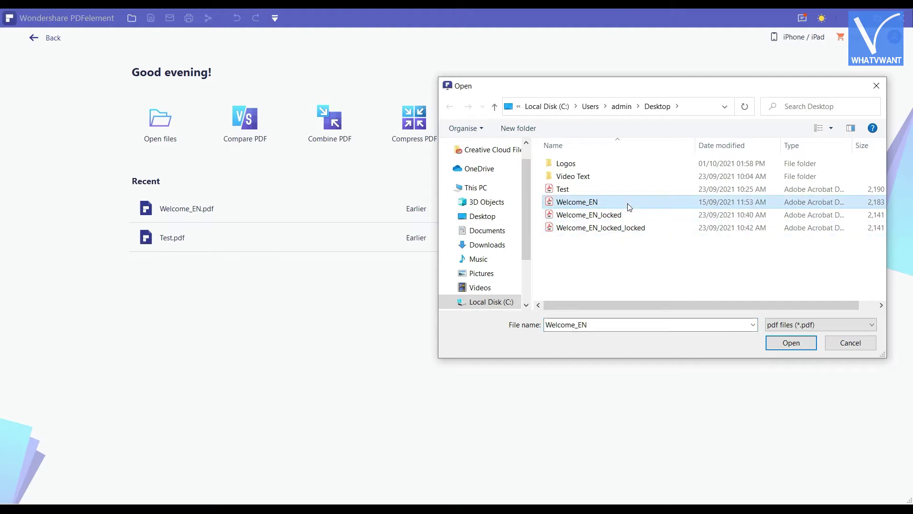
click(797, 350)
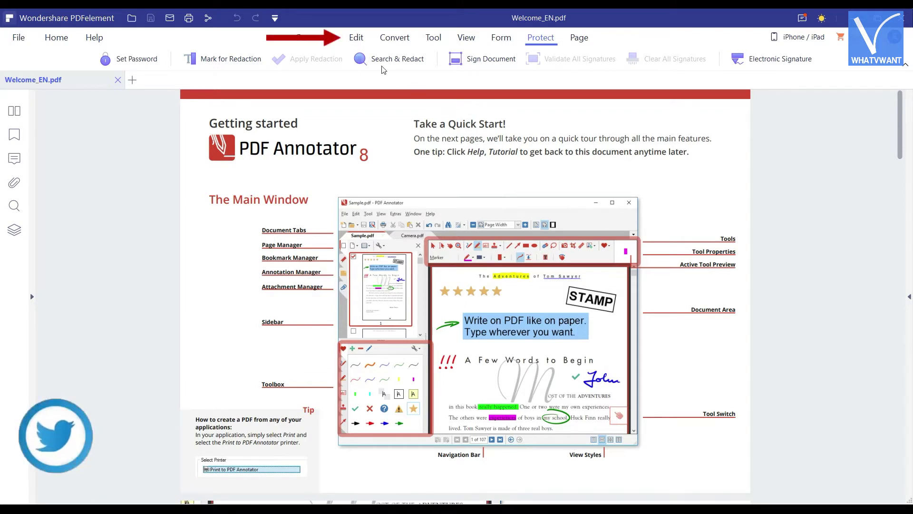
Step: Open the Add Watermark dialog from the Edit tab's Watermark menu
click(358, 40)
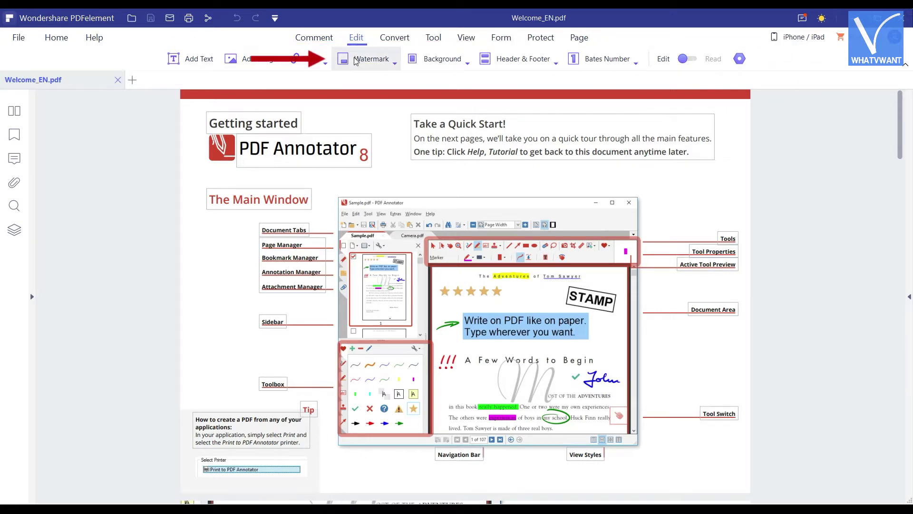
click(390, 70)
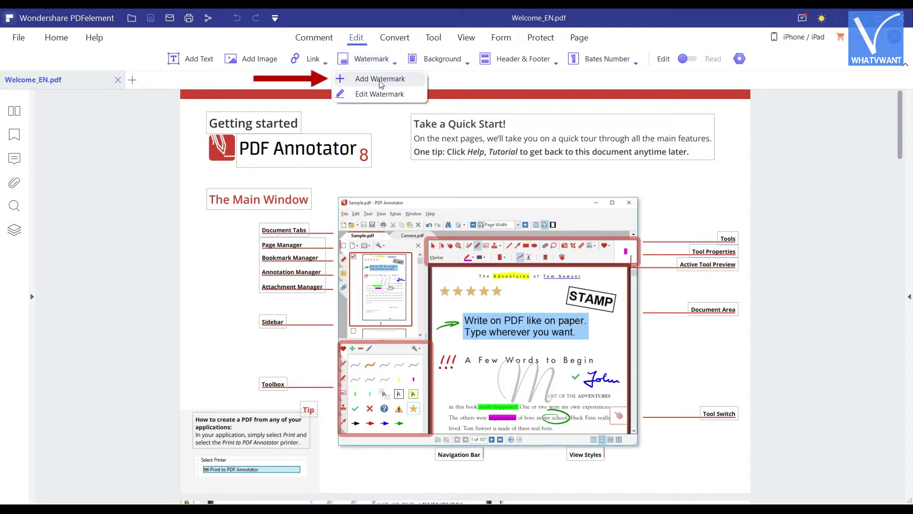
click(380, 83)
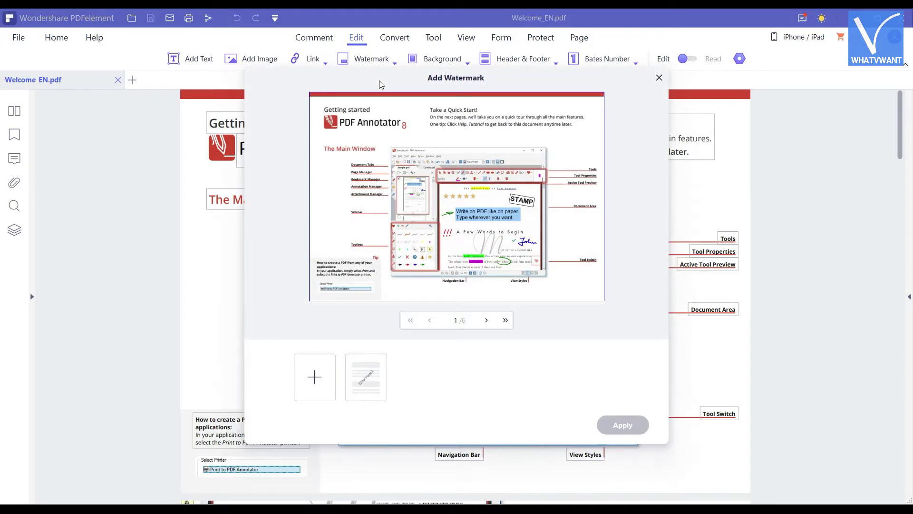
Step: Start a new text watermark template reading 'WhatVwant' in Microsoft Sans Serif
click(320, 387)
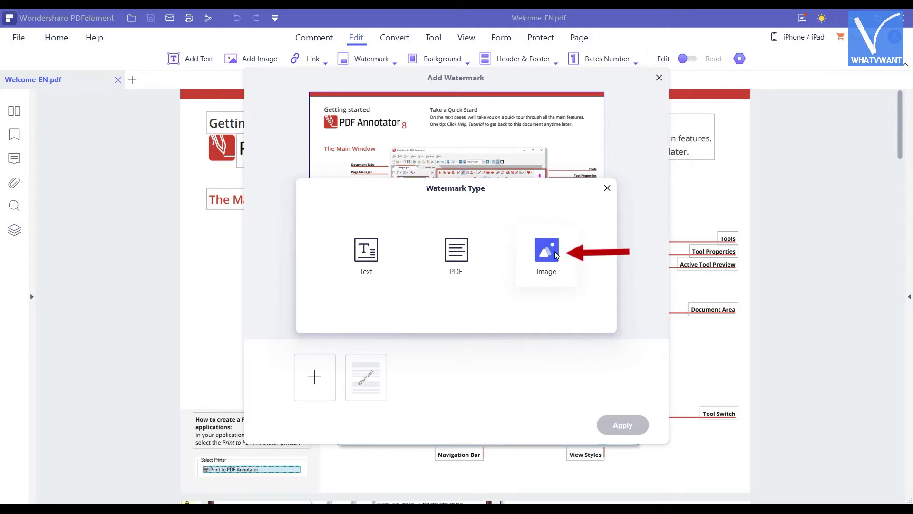
click(369, 268)
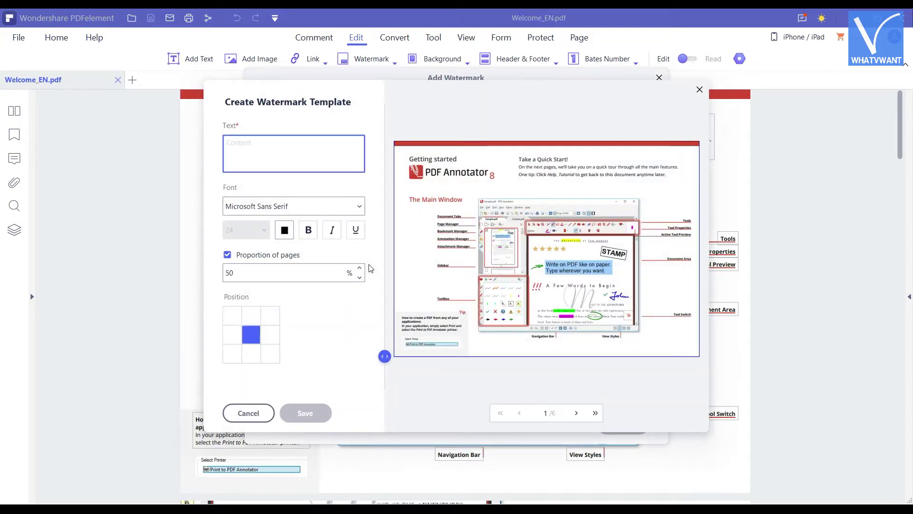
text(W)
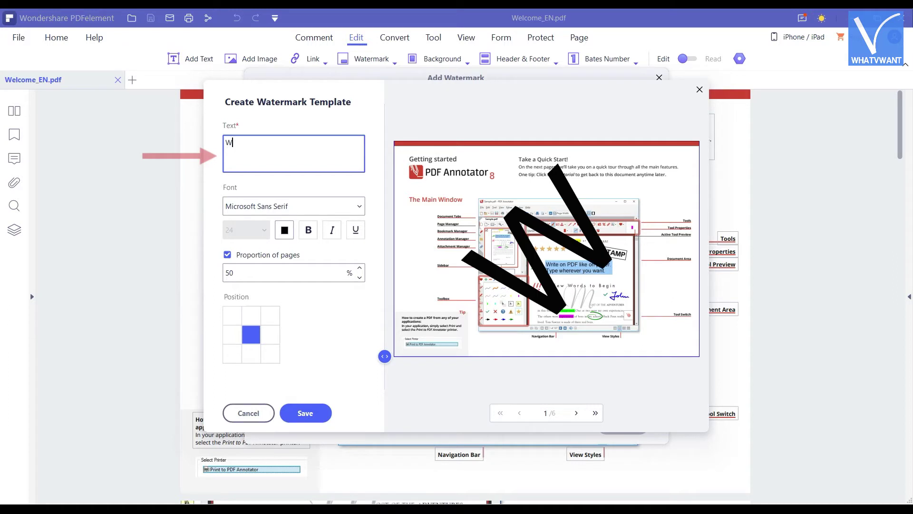
text(HatVwant)
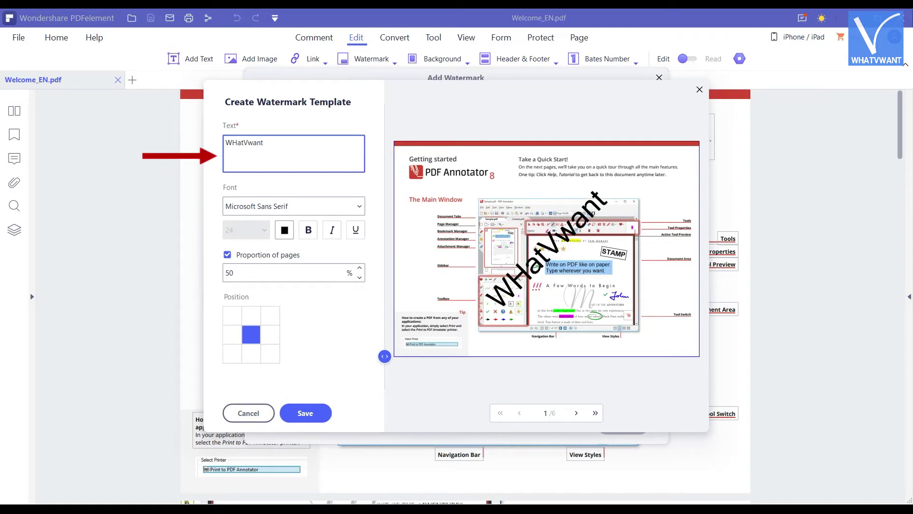
key(Left)
key(Left)
key(Left)
key(Left)
key(Left)
key(Left)
key(Left)
key(BackSpace)
text(h)
key(End)
click(359, 207)
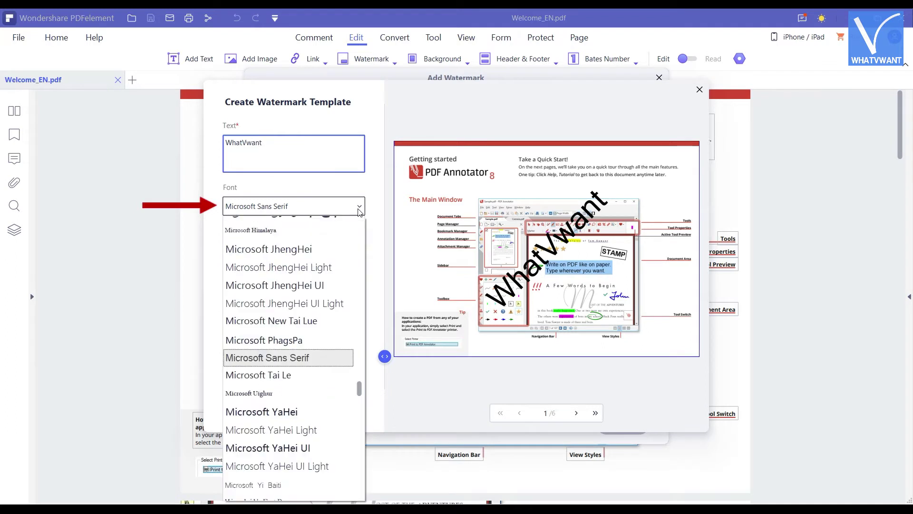
click(359, 209)
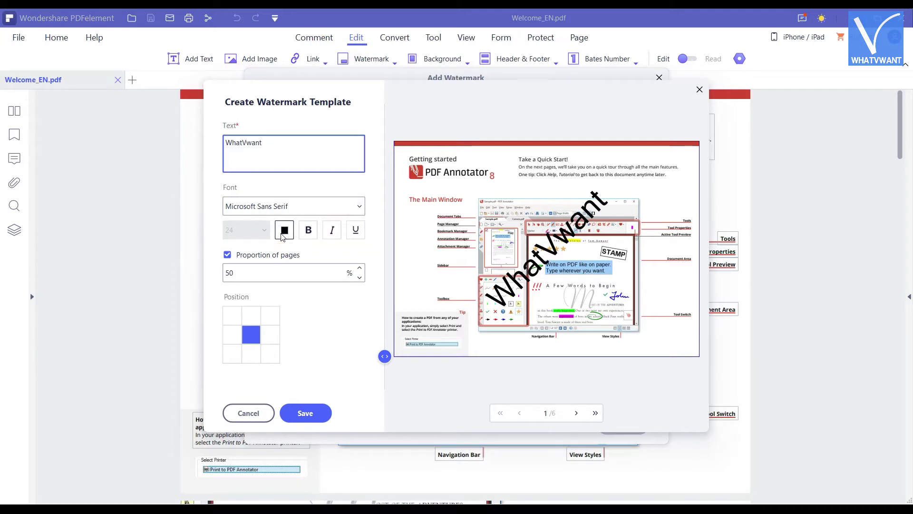
Step: Raise the watermark to 62% of the page, keep it centred, and save the template
click(358, 267)
click(358, 267)
click(357, 268)
click(357, 267)
click(358, 267)
click(357, 267)
click(358, 267)
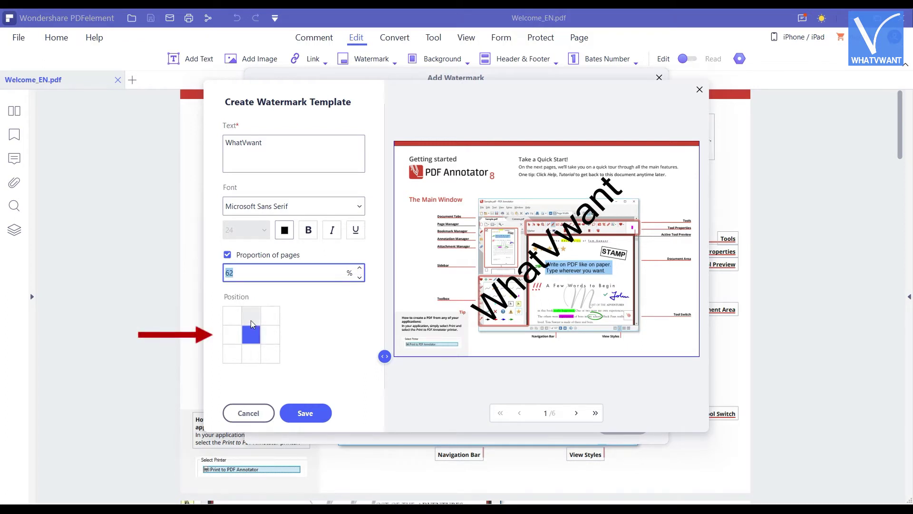
click(251, 321)
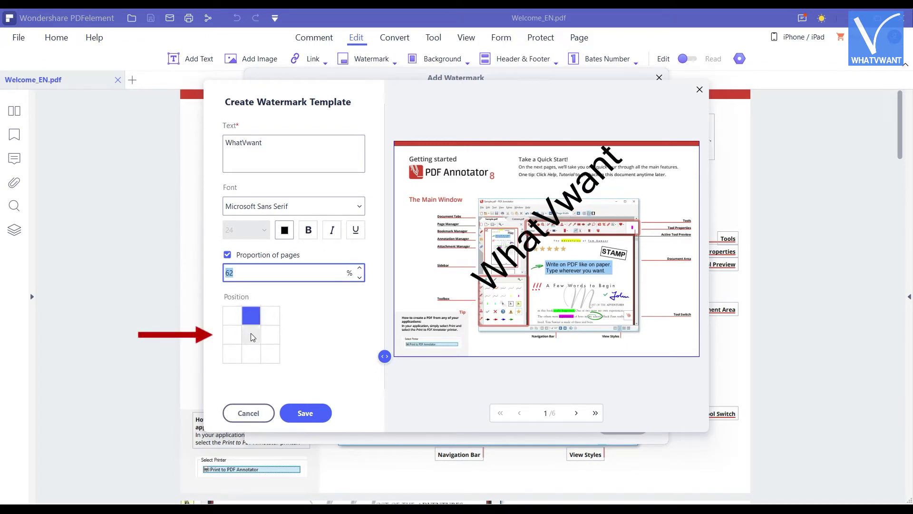
click(250, 333)
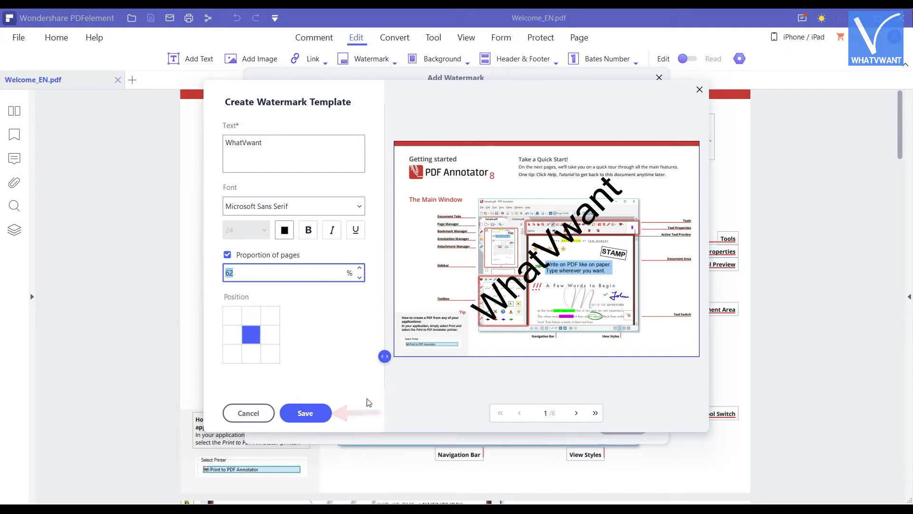
click(307, 413)
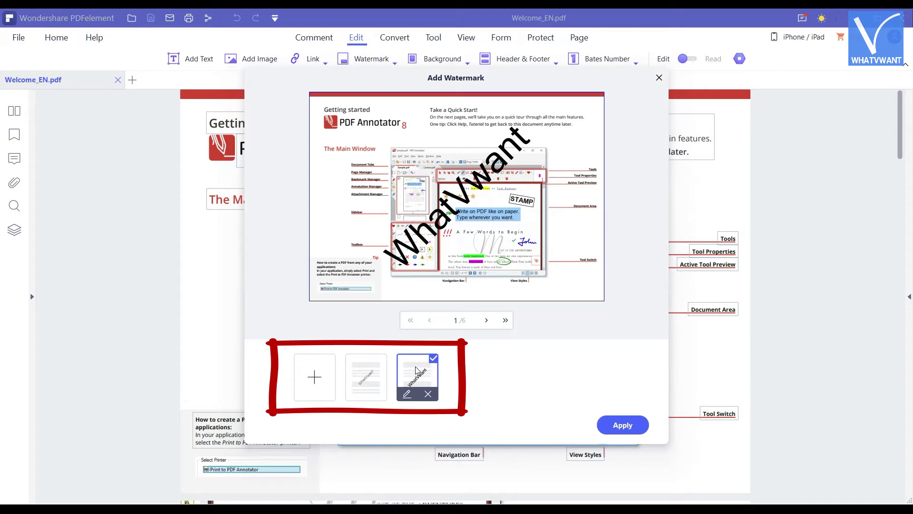
Step: Apply the checked WhatVwant text watermark template to Welcome_EN.pdf
click(622, 426)
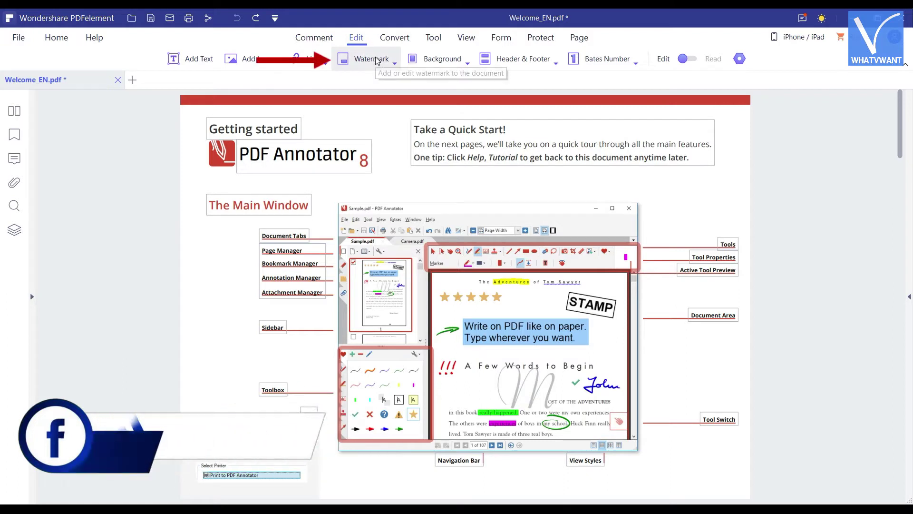
Step: Create a new image watermark template using the WhatVwant Logo 500X500 picture from Logos
click(390, 61)
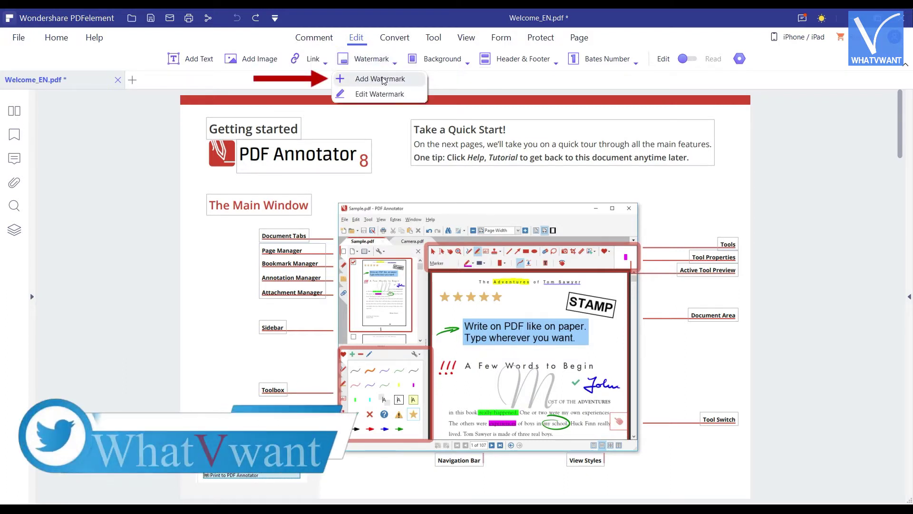
click(383, 80)
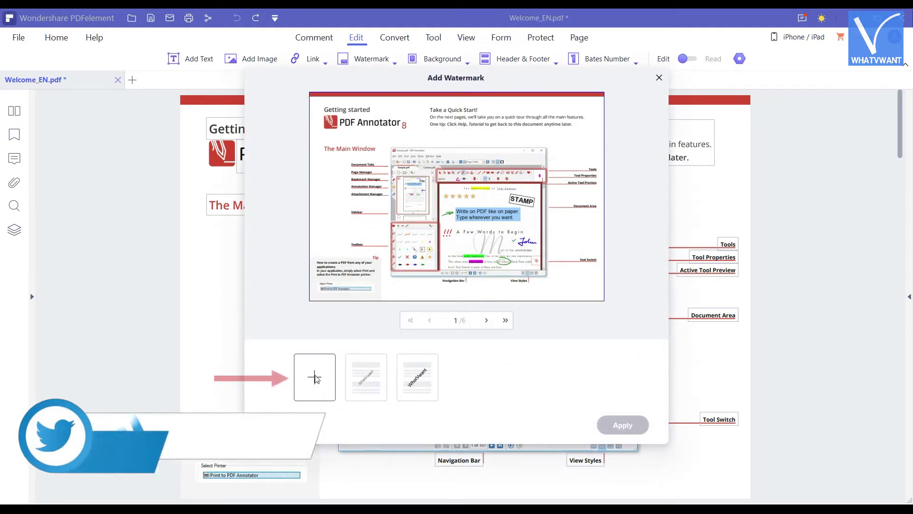
click(314, 380)
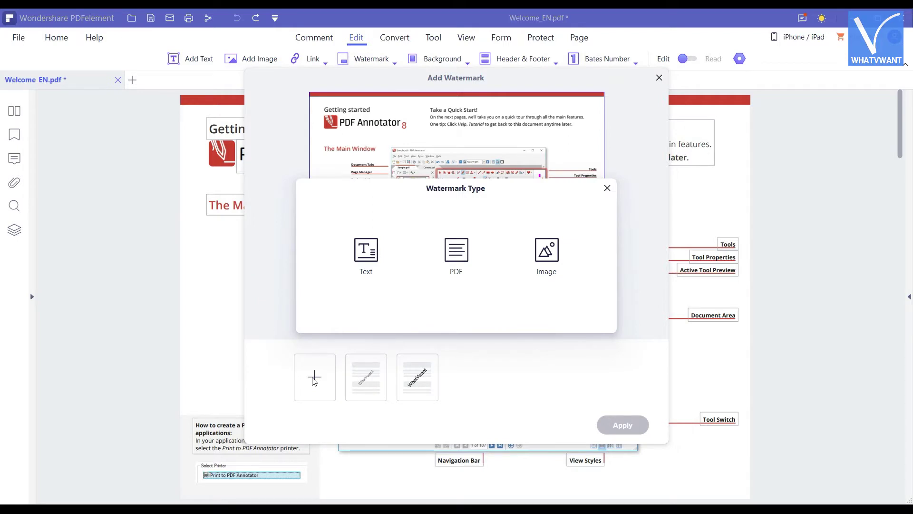
click(547, 261)
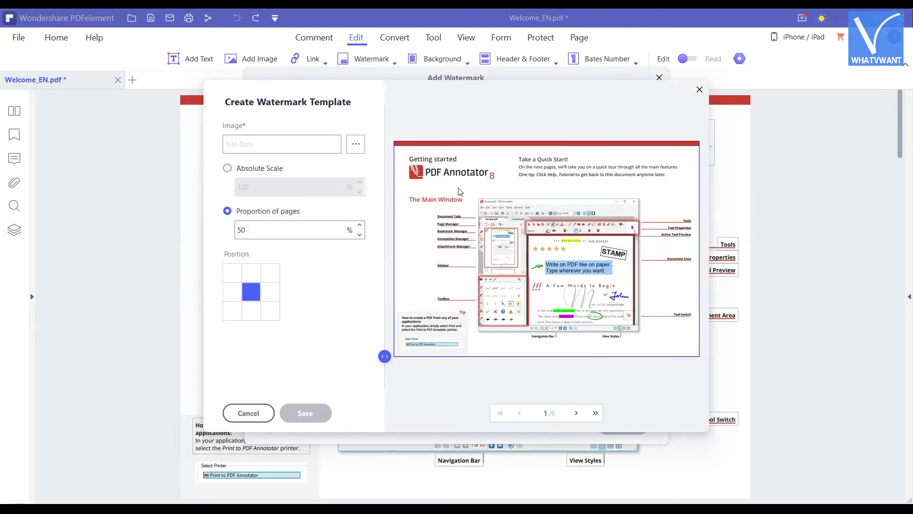
click(354, 148)
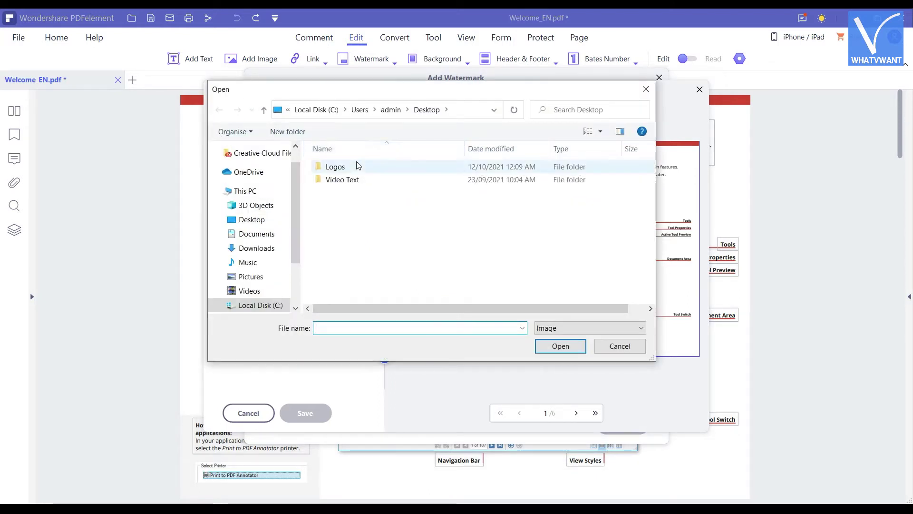
double_click(358, 168)
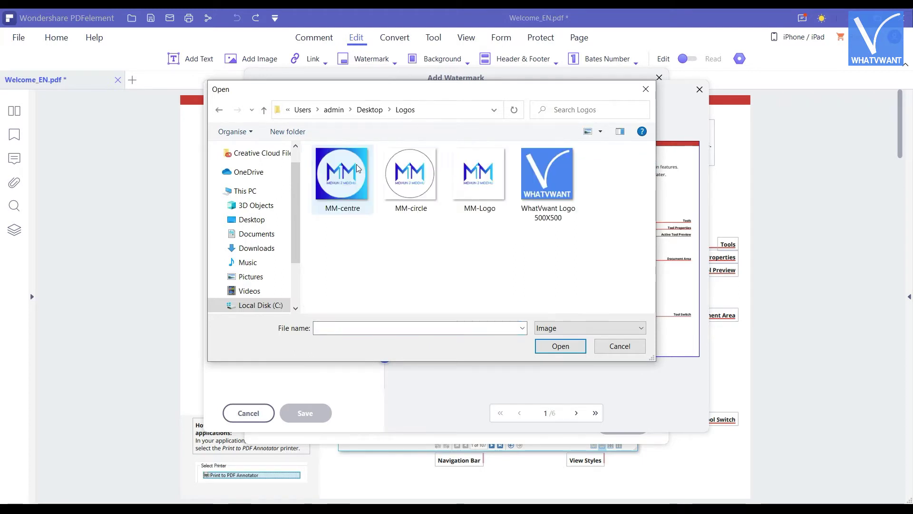
click(558, 206)
click(560, 349)
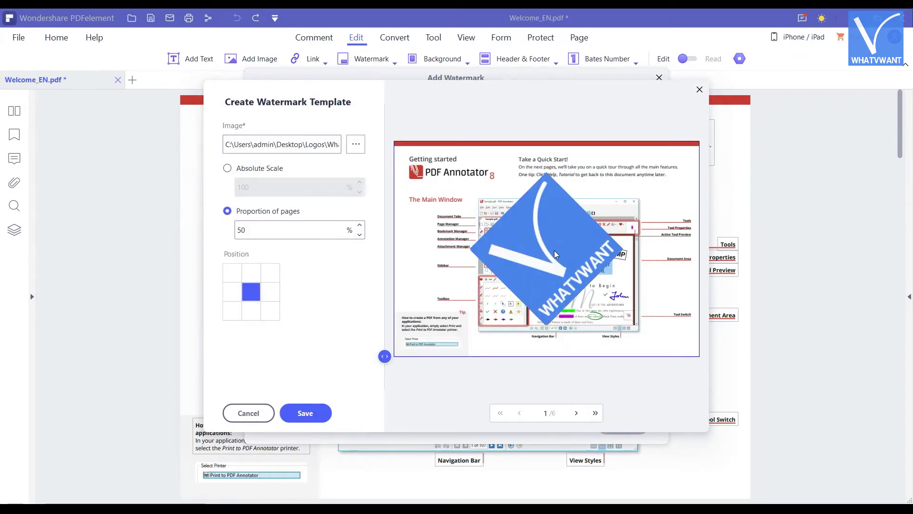
Step: Shrink the logo watermark's page proportion to 36%
click(360, 234)
click(359, 234)
click(360, 235)
click(361, 234)
click(360, 235)
click(361, 234)
click(361, 234)
click(360, 234)
click(361, 234)
click(361, 234)
click(360, 234)
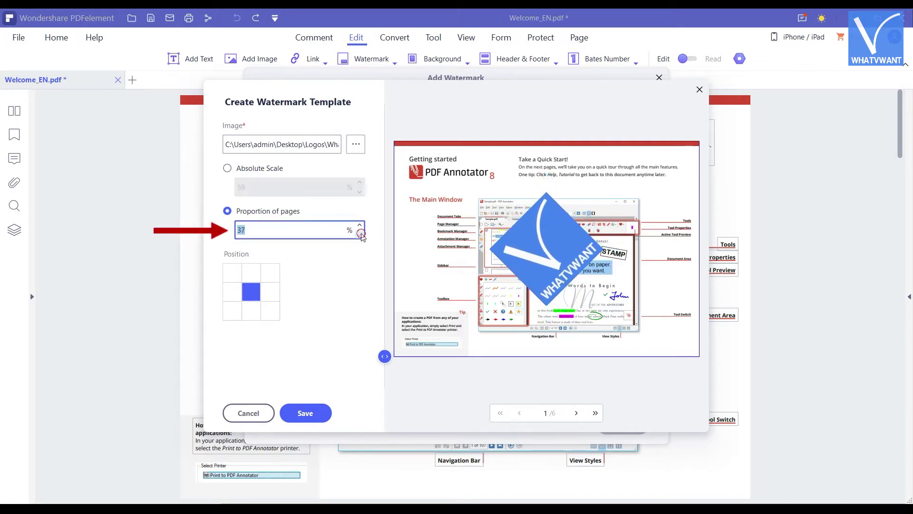
click(361, 235)
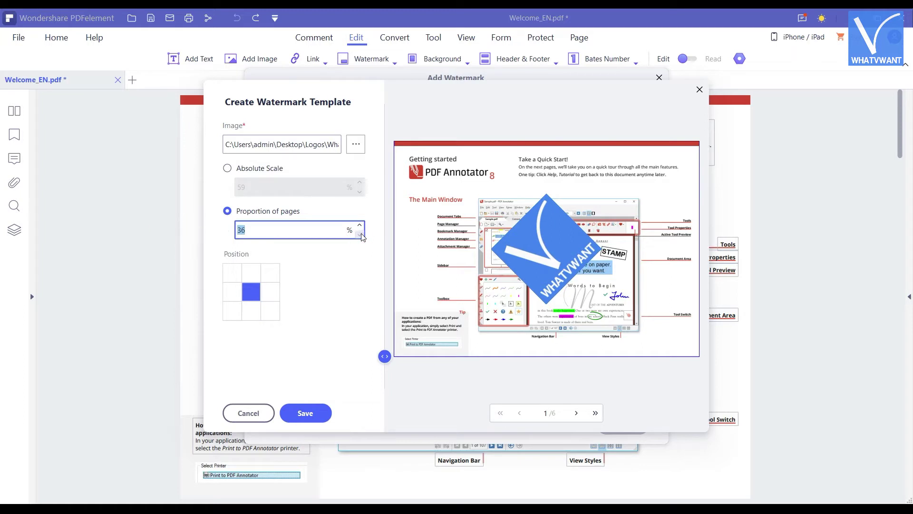
Step: Review the appearance, placement and page-range settings, then save and apply the logo watermark
click(386, 357)
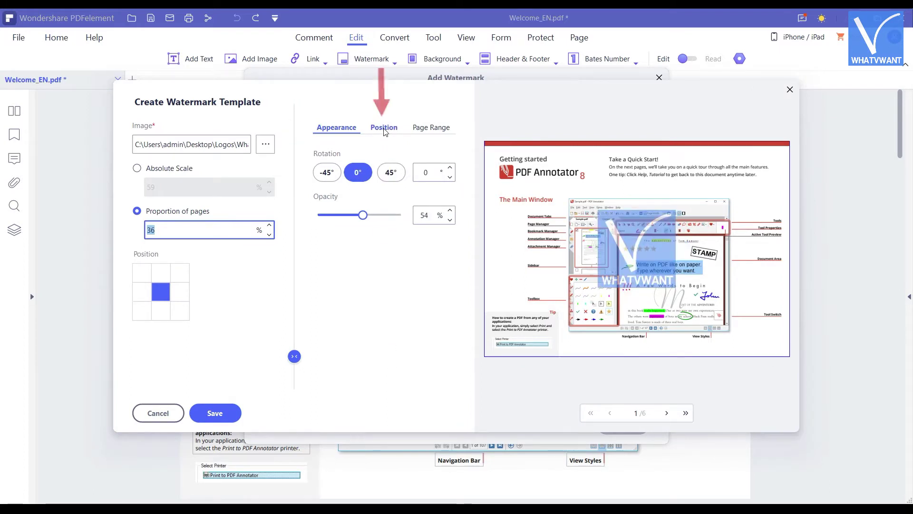
click(384, 131)
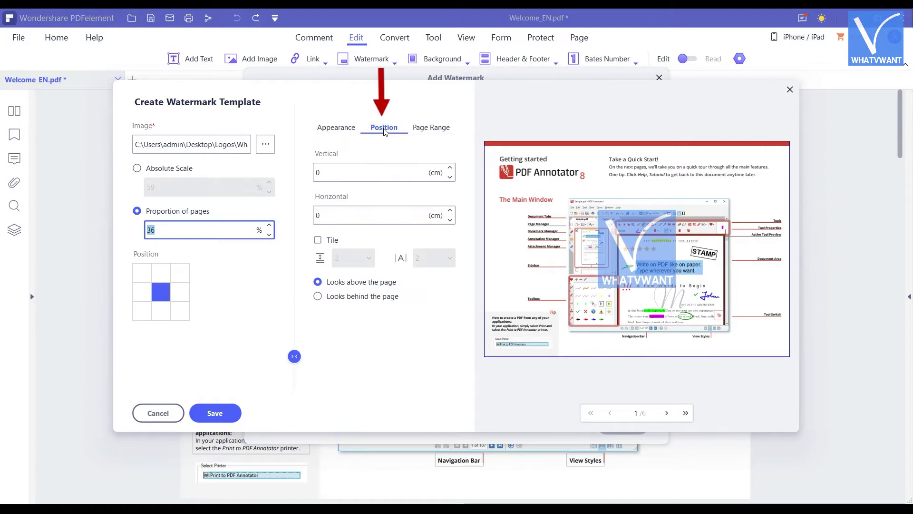
click(431, 130)
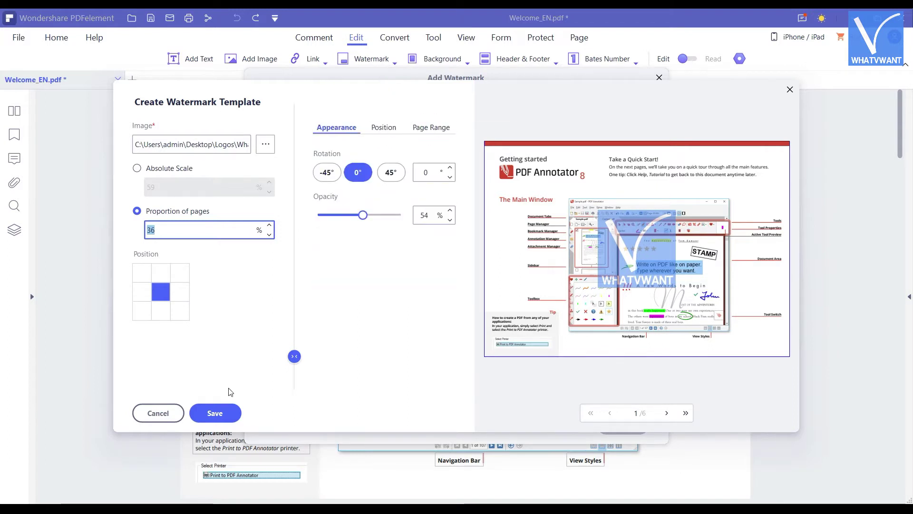
click(215, 413)
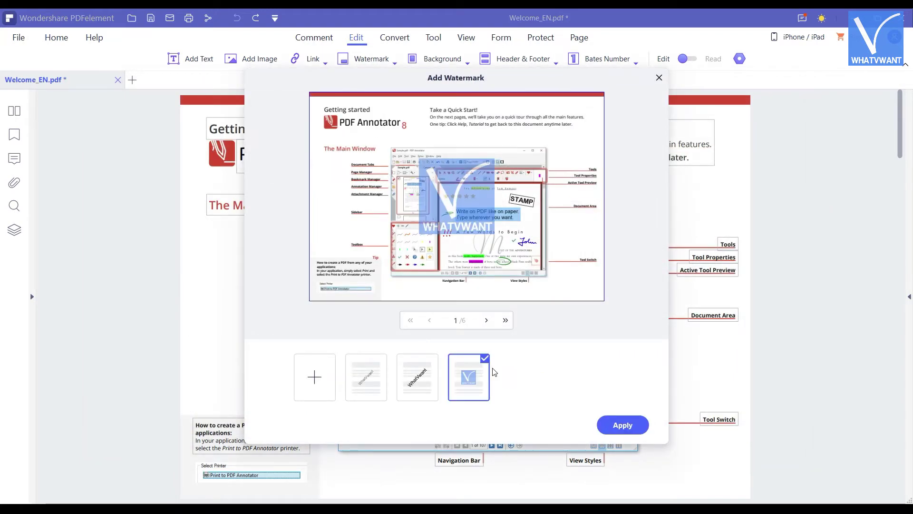
mouse_move(471, 378)
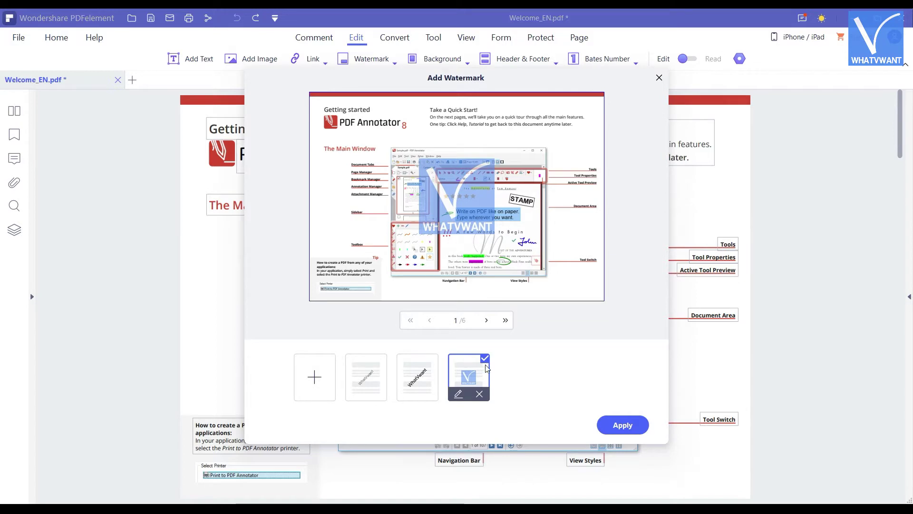
click(624, 425)
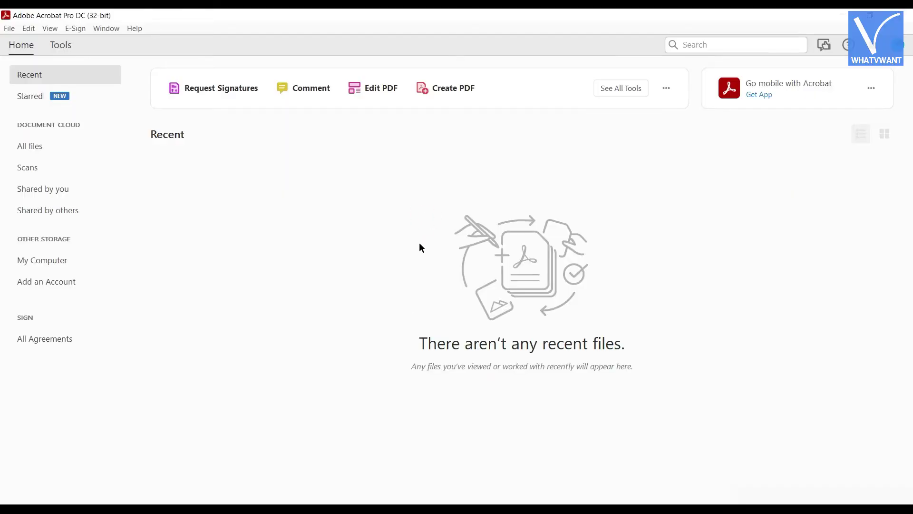
Step: Switch from Acrobat's empty Home screen to the Tools page
click(62, 53)
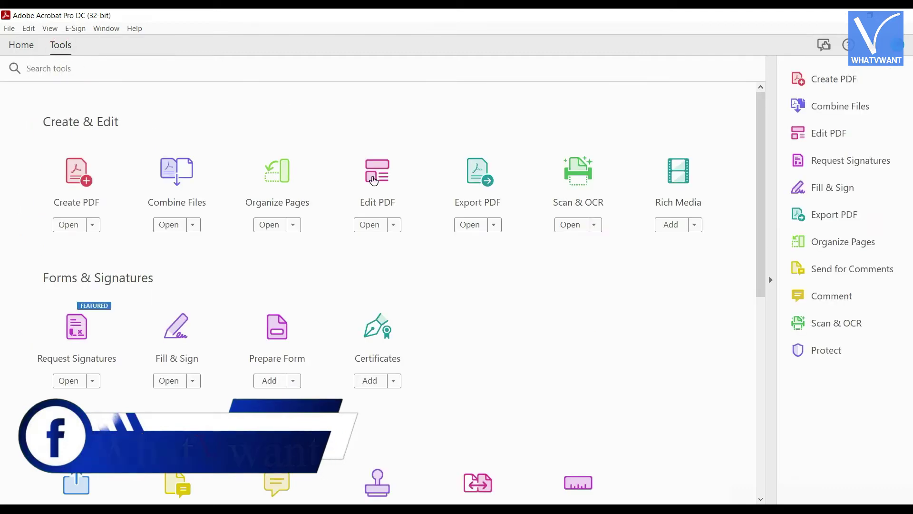
Step: Launch the Edit PDF tool from the Create & Edit section of Tools
scroll(590, 364, down, 4)
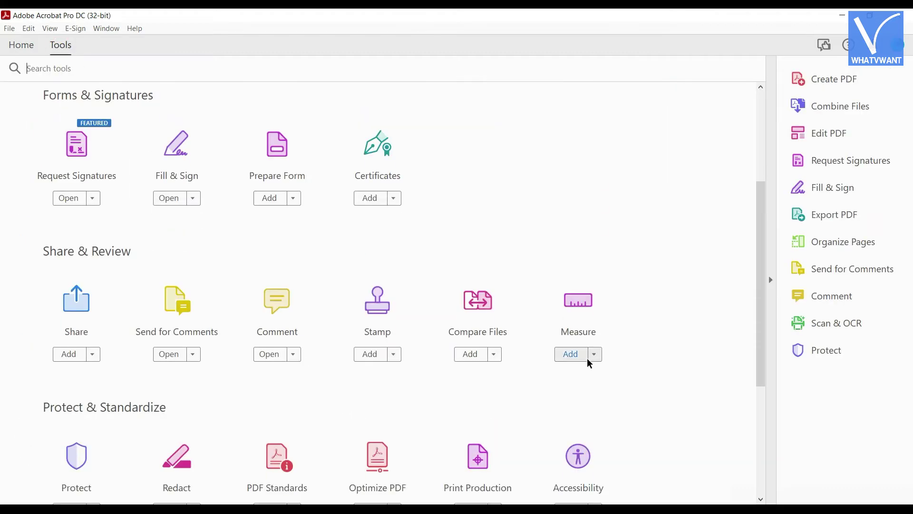
scroll(589, 363, down, 5)
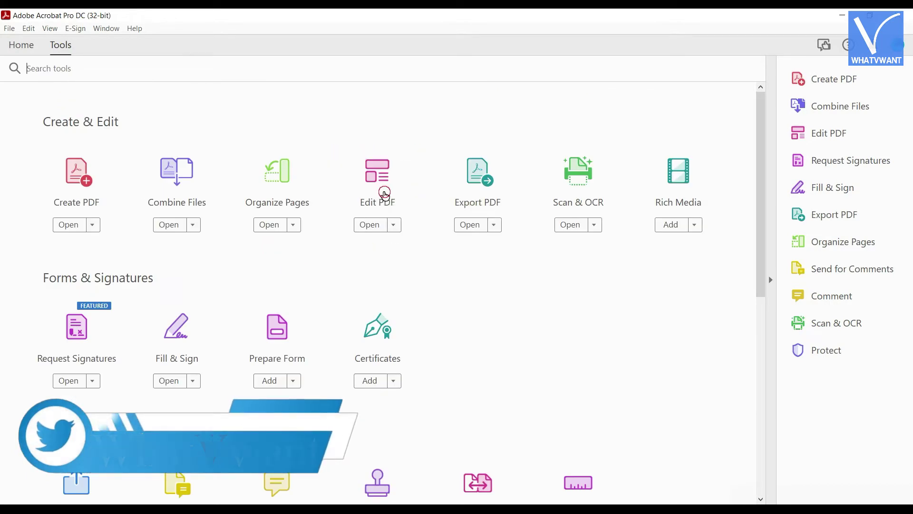
click(385, 196)
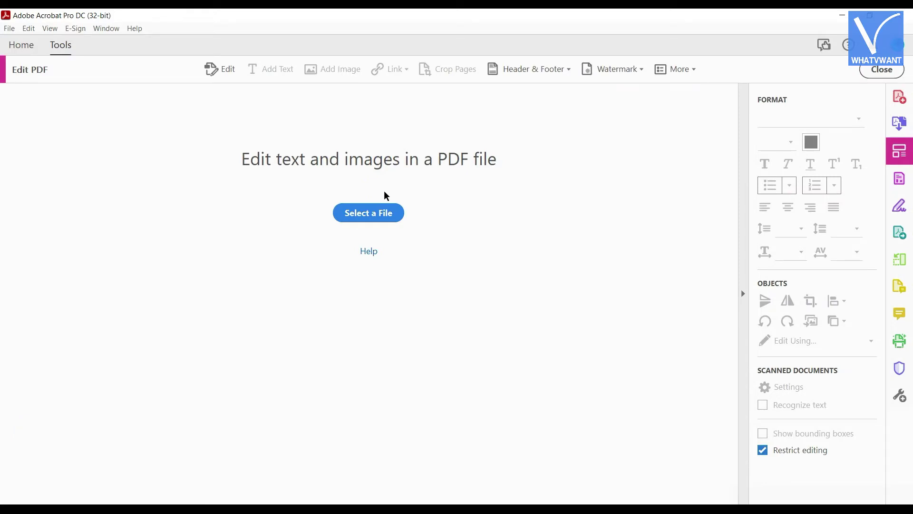
Step: Open Welcome_EN.pdf in Edit PDF mode and show the Watermark options
click(376, 220)
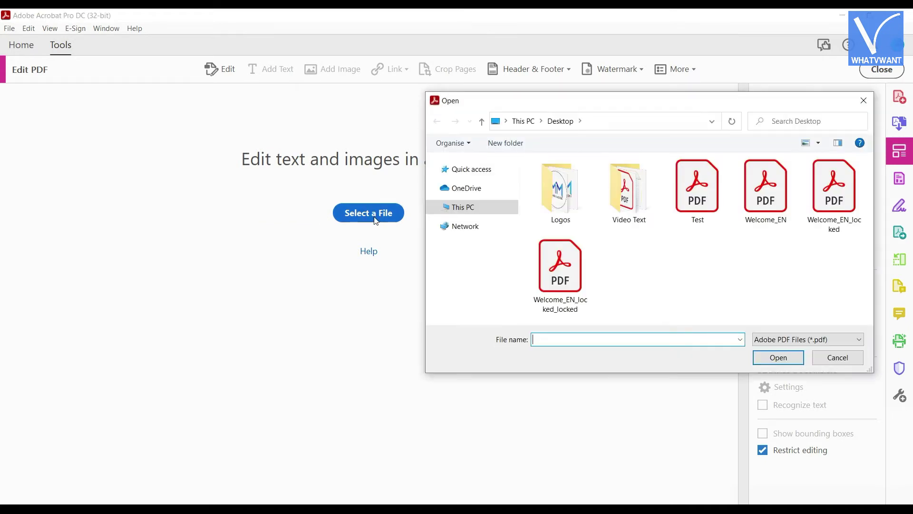
click(762, 218)
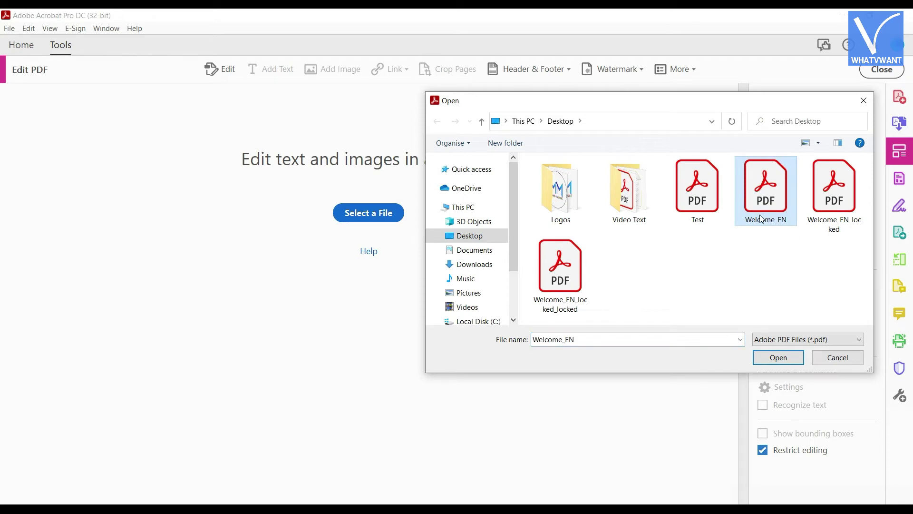
click(779, 358)
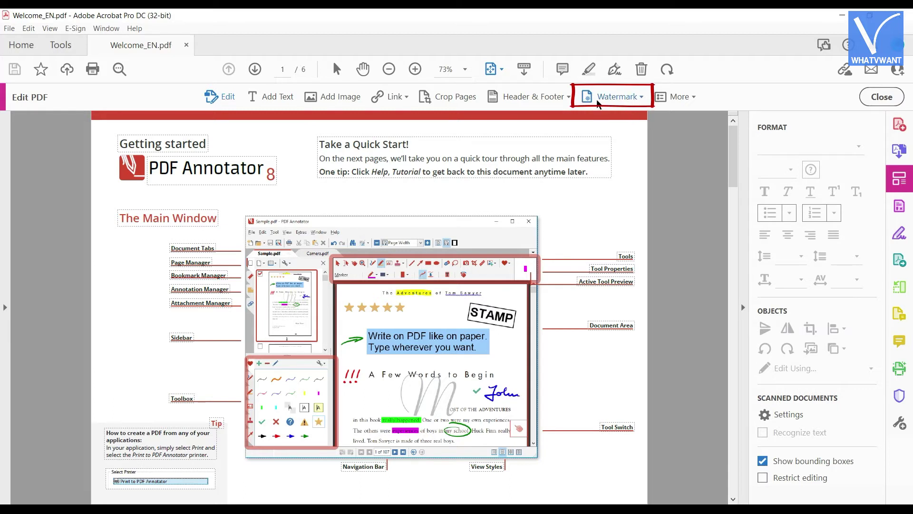
click(629, 104)
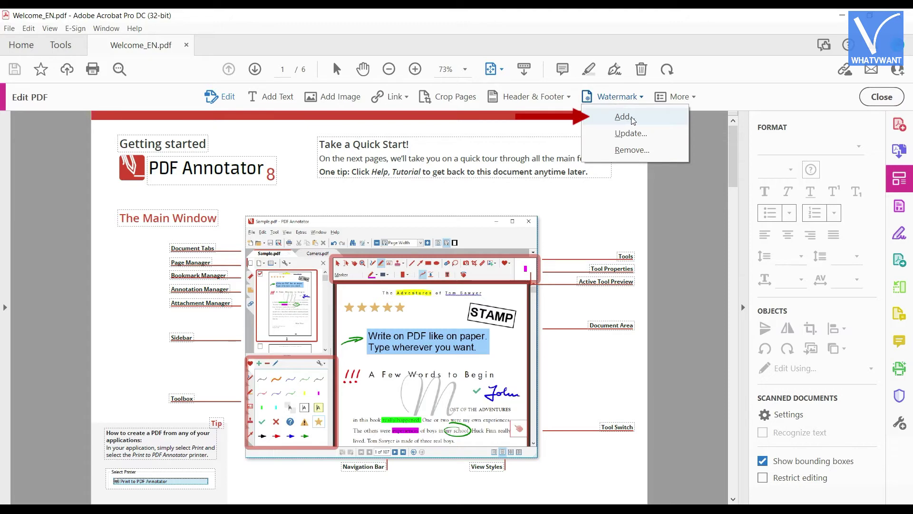
Step: Add a 'WhatVwant' text watermark in Arial size 50, 45° rotation, 75% opacity, and confirm
click(618, 117)
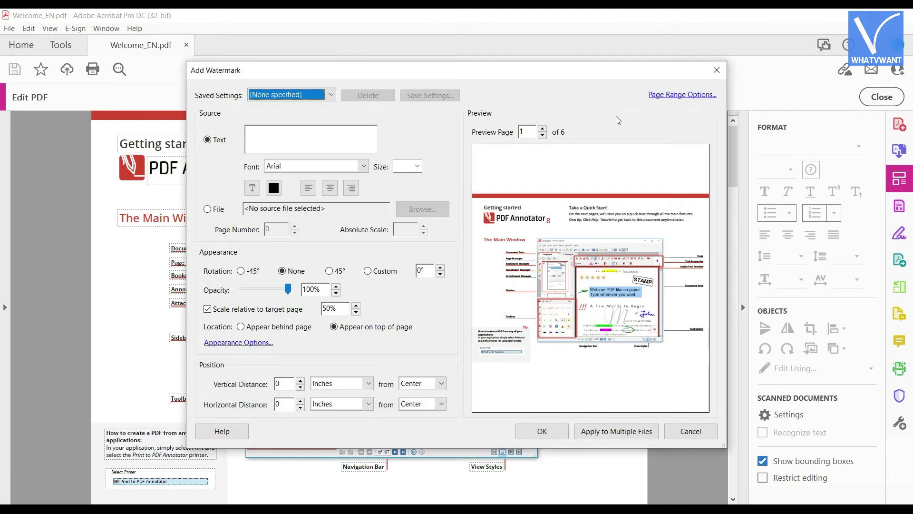
text(W)
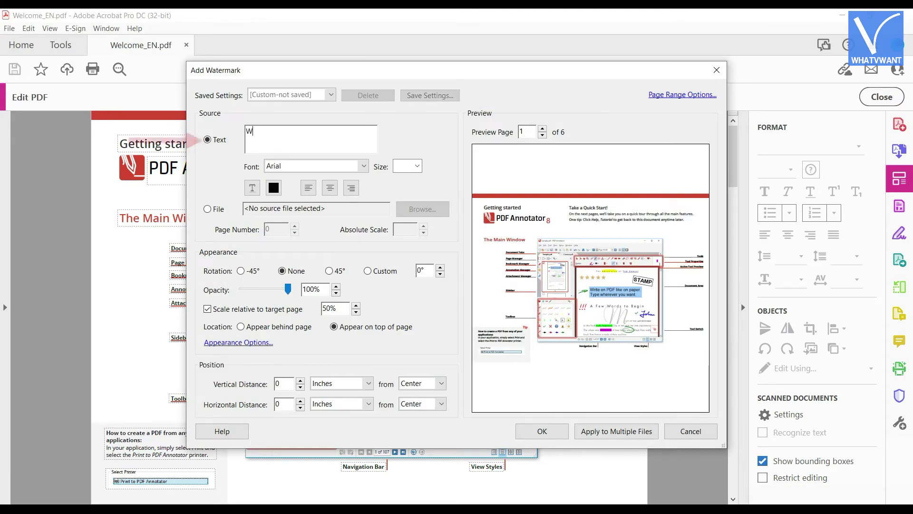
text(hatVwant)
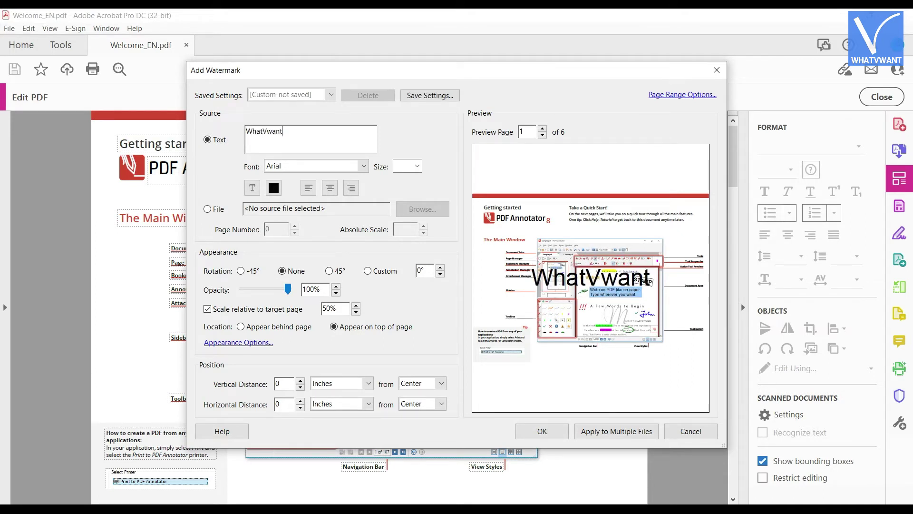
click(363, 166)
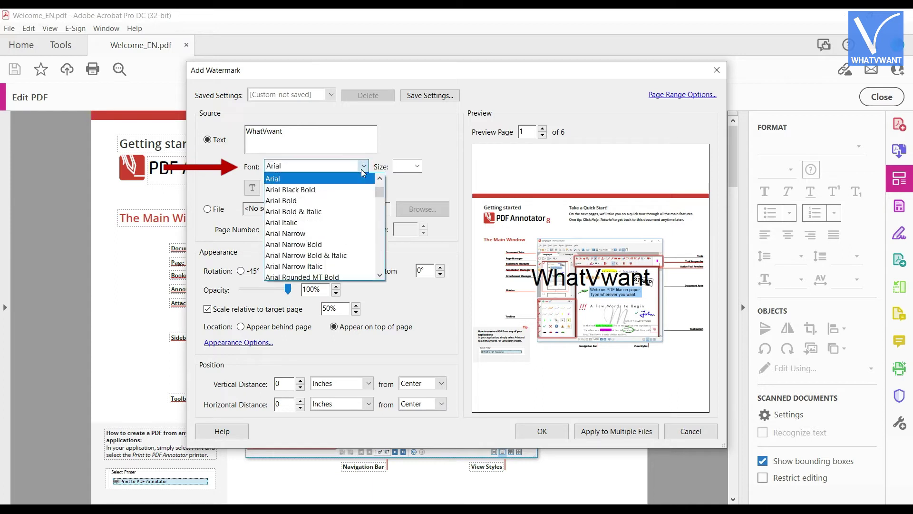
click(364, 167)
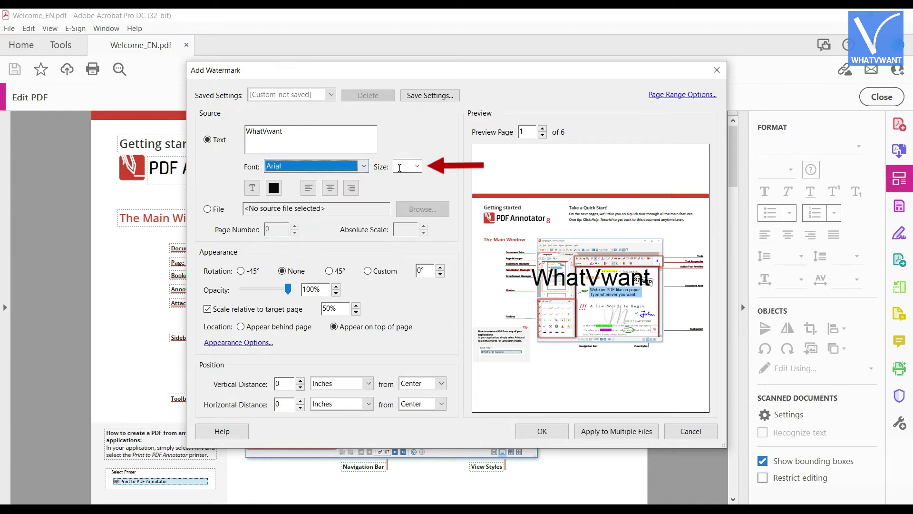
click(418, 166)
text(50)
key(Return)
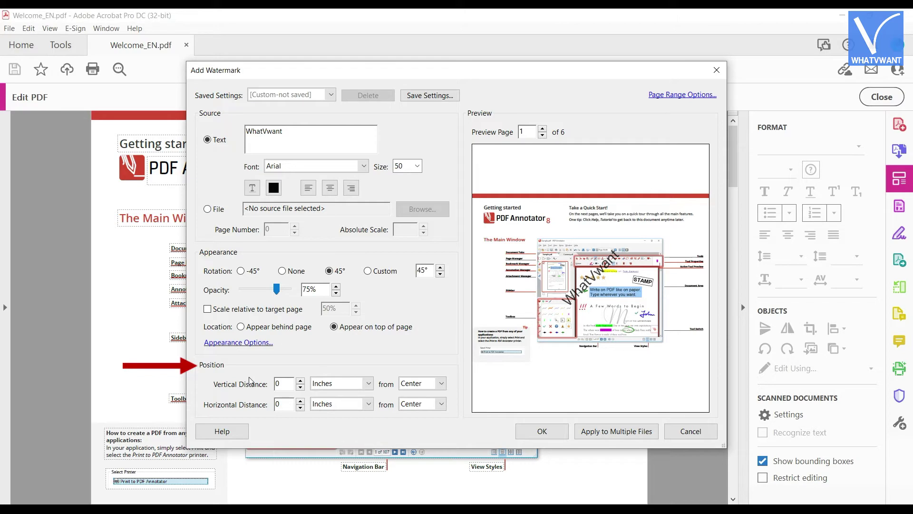
click(541, 431)
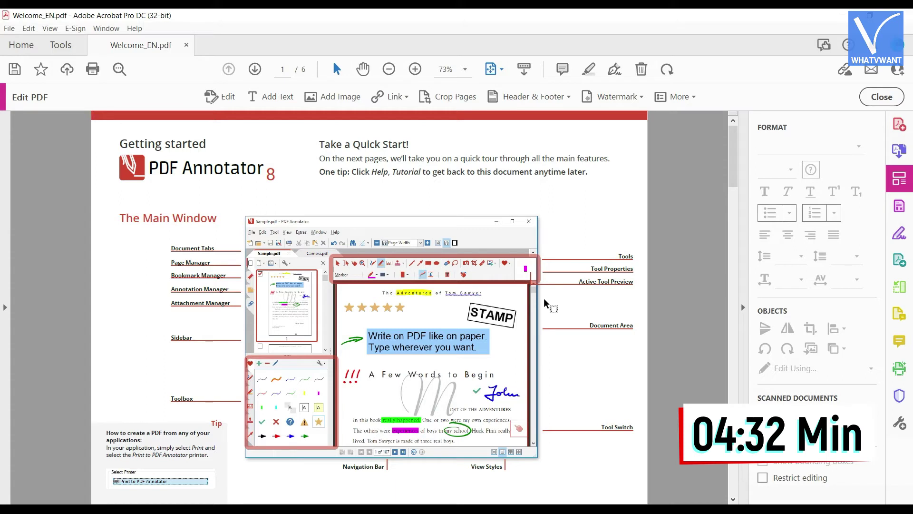
Step: Start a new Acrobat watermark using the WhatVwant Logo 500X500 image file as source
click(617, 100)
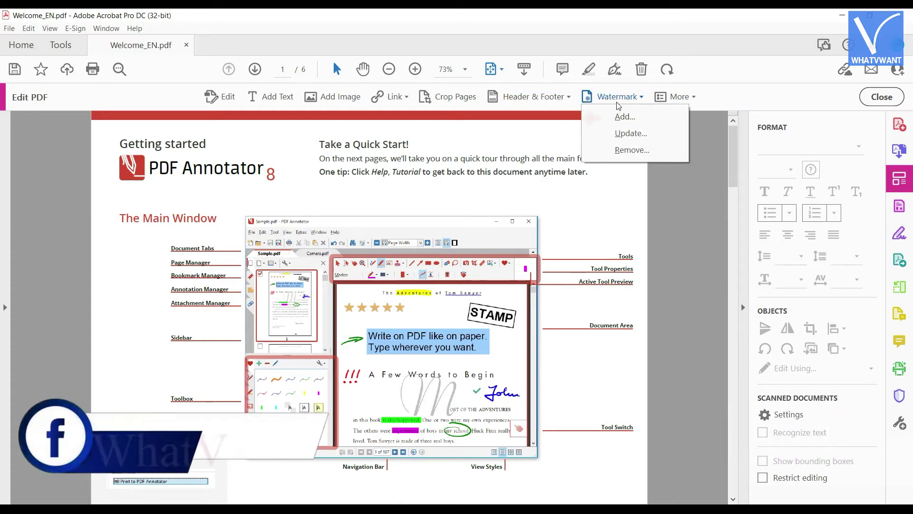
click(619, 117)
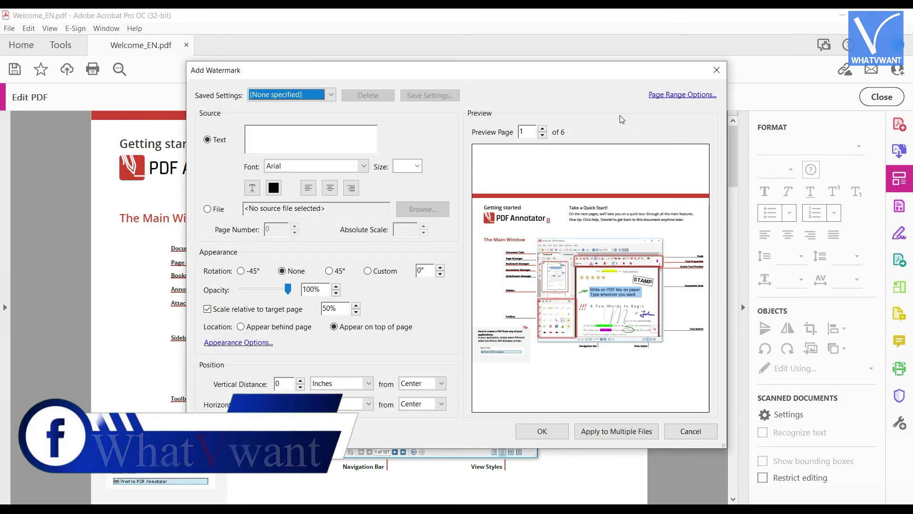
click(209, 210)
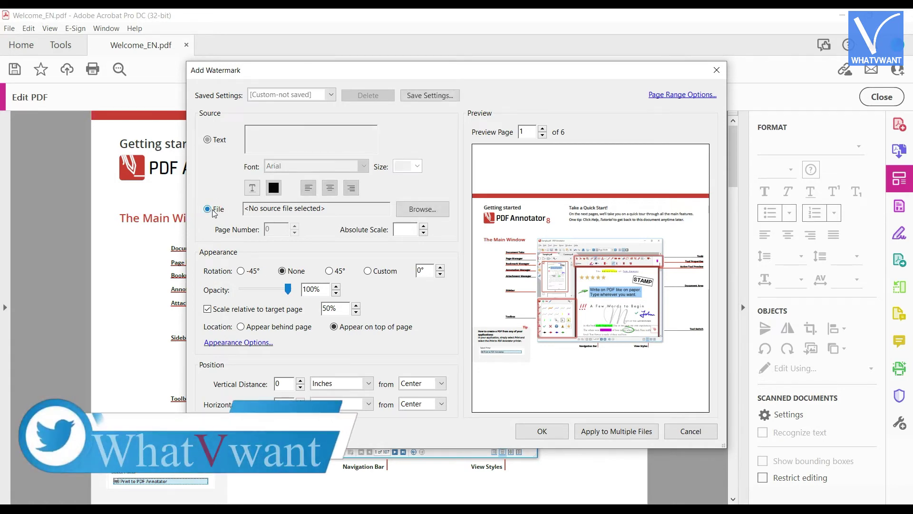
click(425, 214)
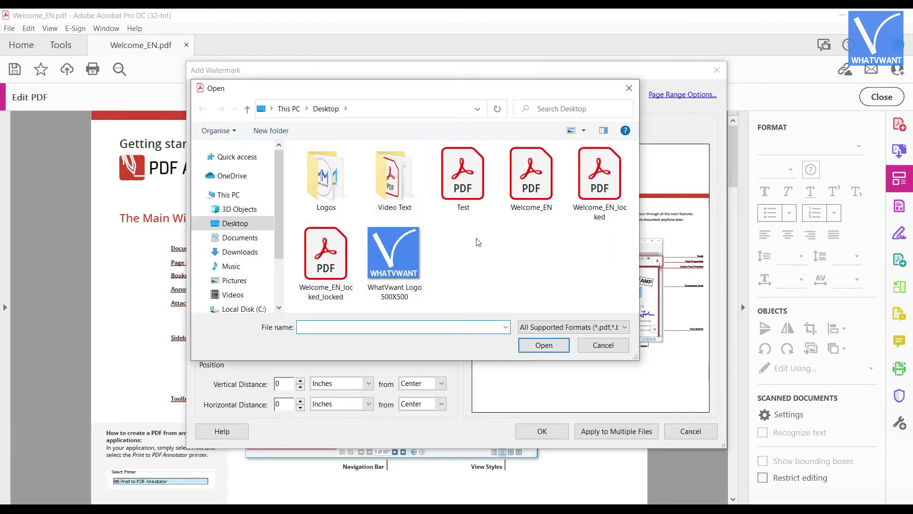
click(388, 256)
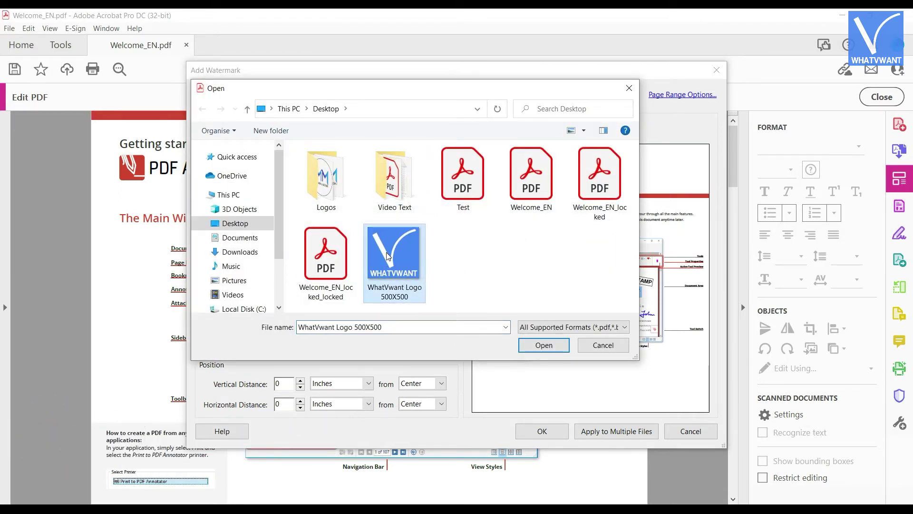
click(544, 346)
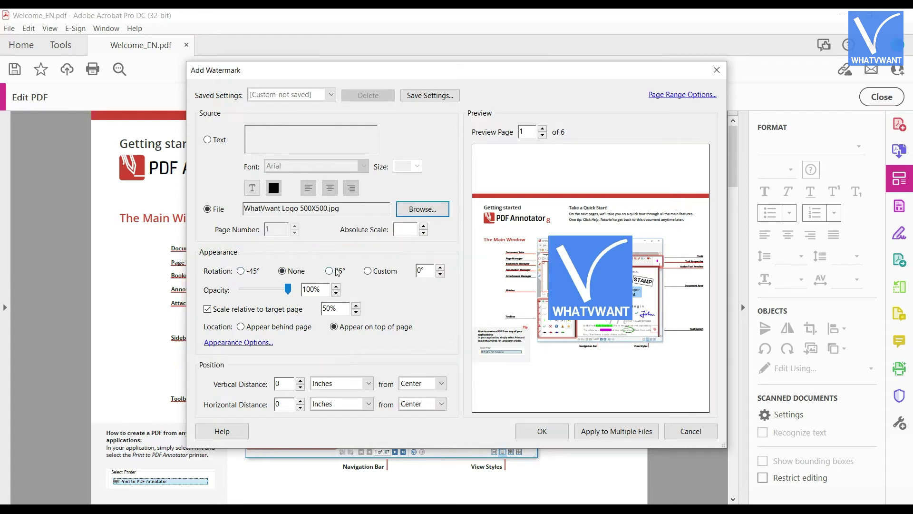
Step: Set the logo watermark opacity to 57%, keep it centred, and apply it
drag(288, 289, 268, 290)
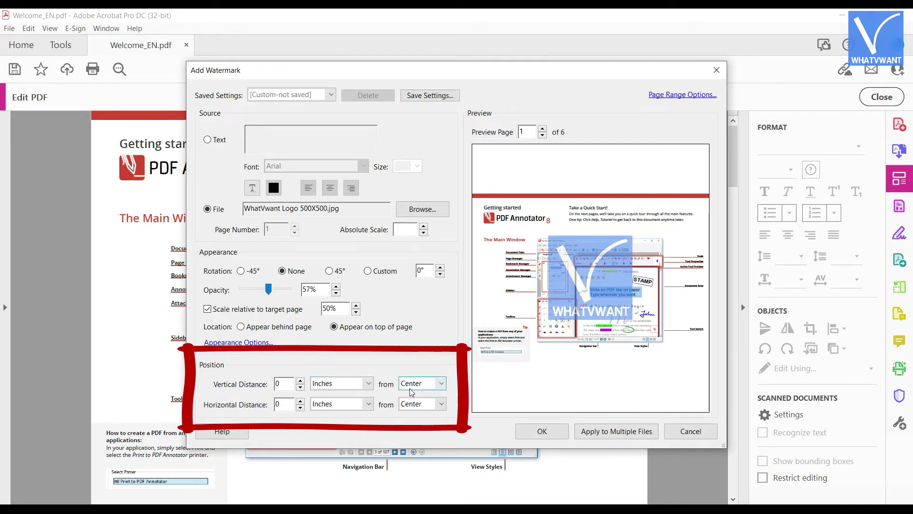
click(421, 404)
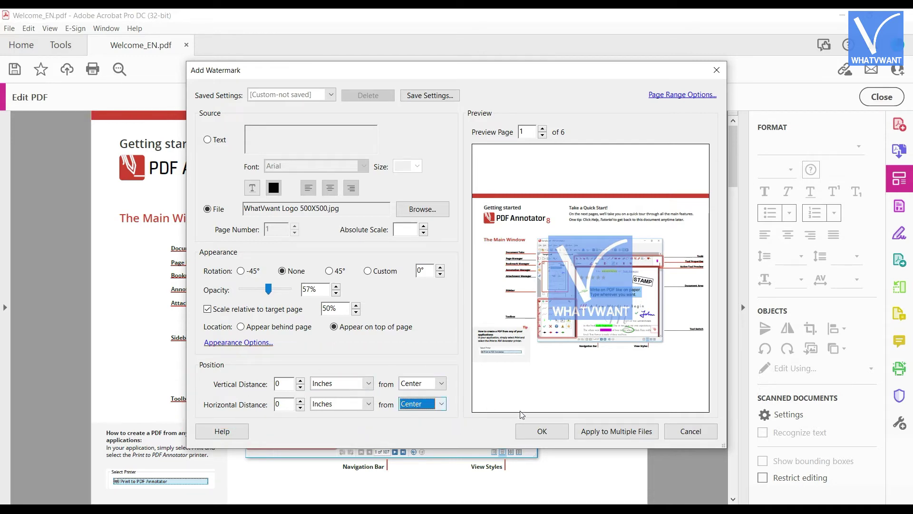
click(542, 431)
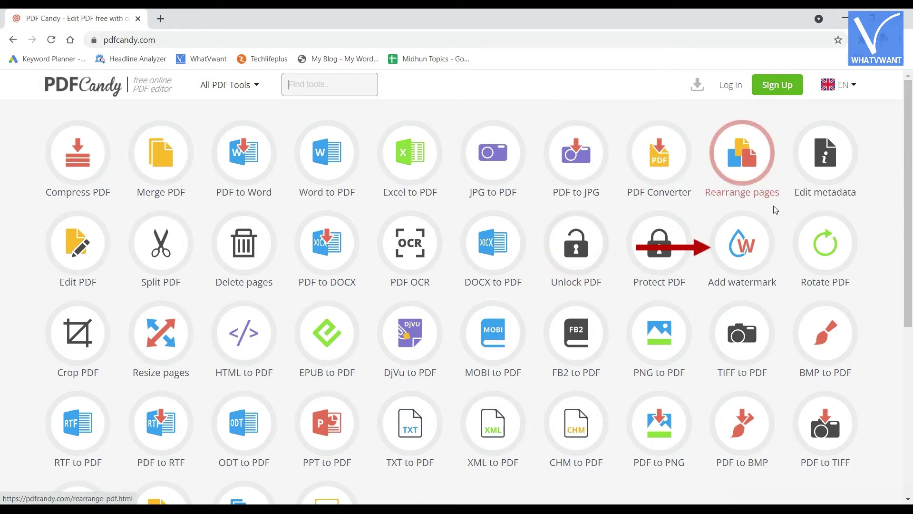
Step: Upload Welcome_EN.pdf to PDF Candy's Add watermark tool
click(750, 257)
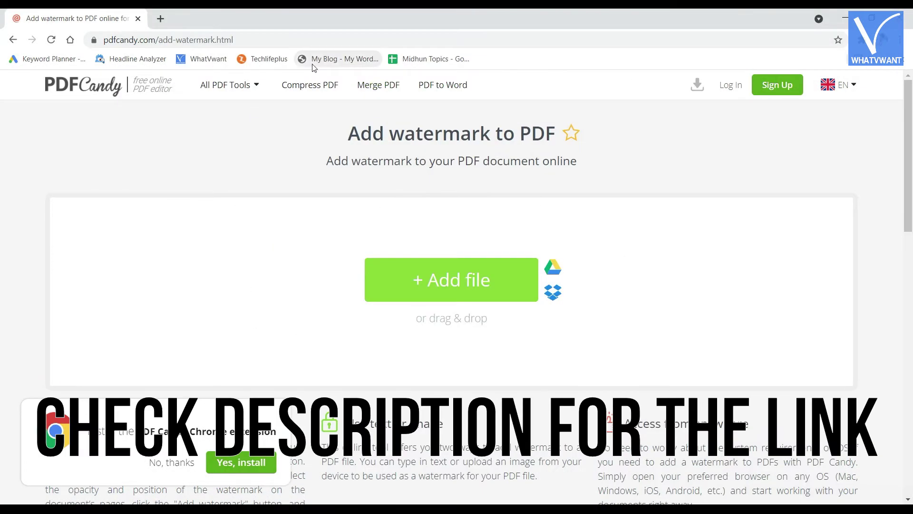
drag(286, 41, 95, 41)
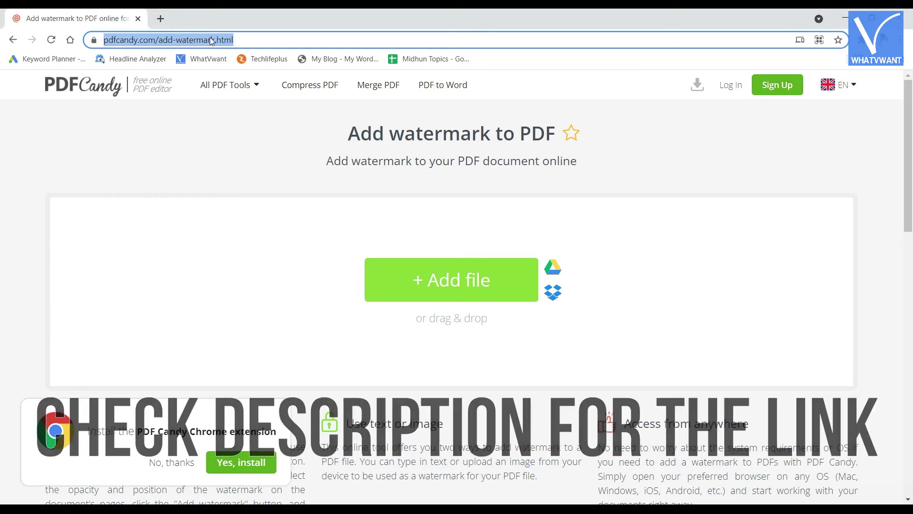
click(227, 139)
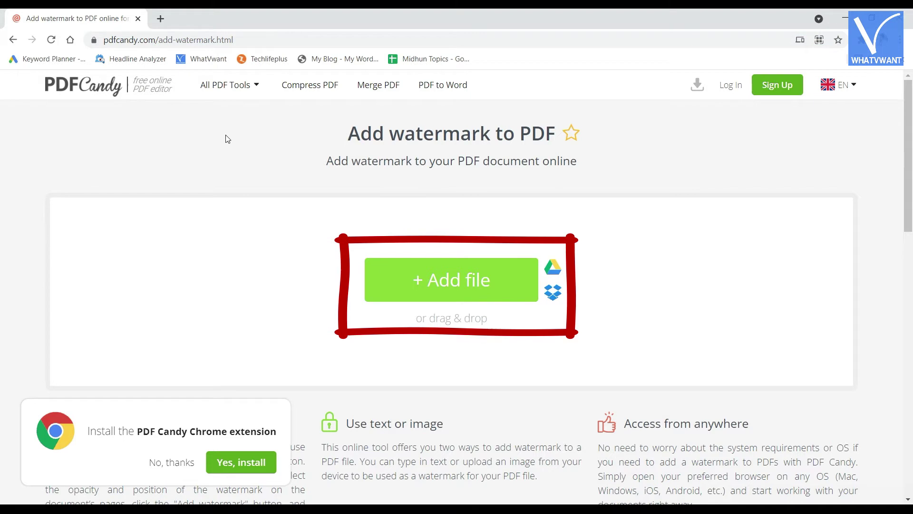
click(481, 291)
click(347, 112)
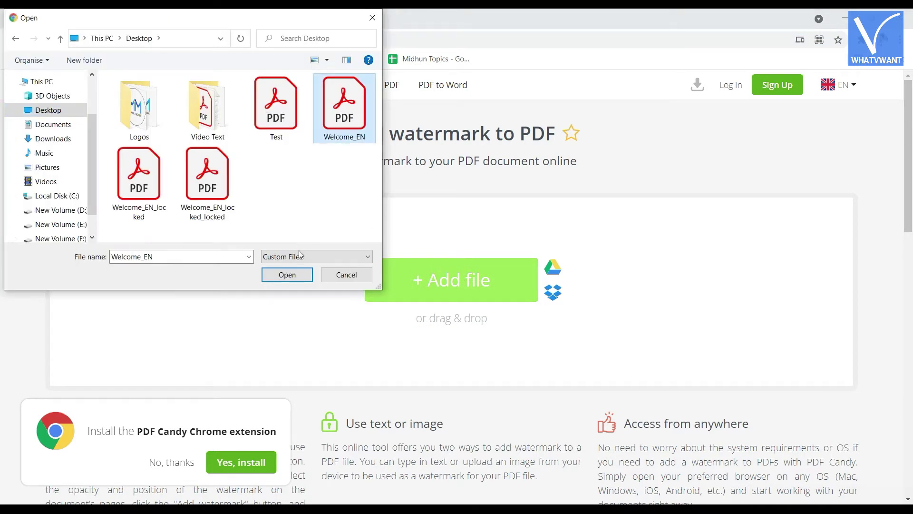
click(287, 275)
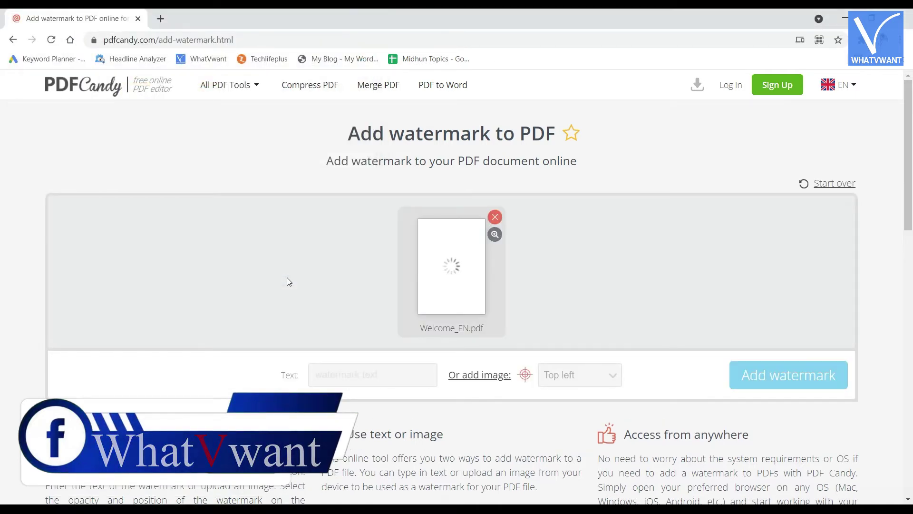
Step: Add the text watermark 'WhatVwant' at Middle center and apply it
click(328, 406)
text(WhatVwant)
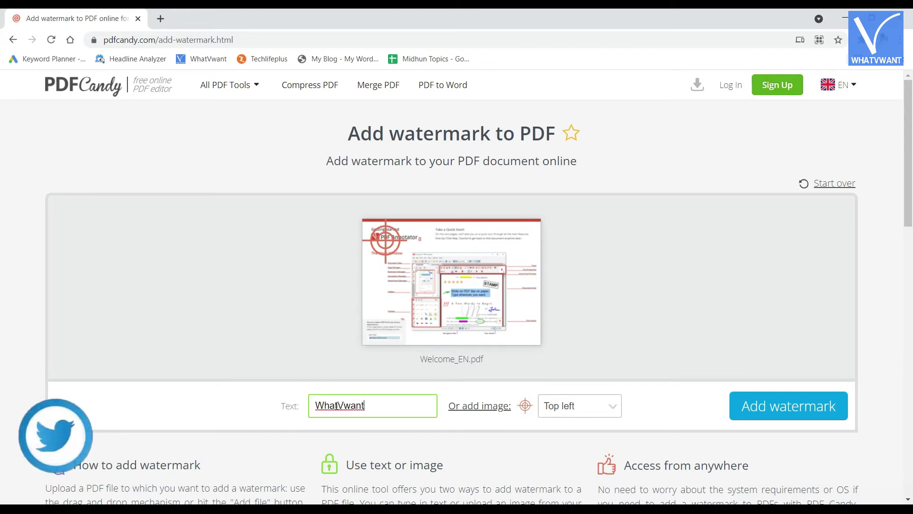
scroll(580, 407, down, 1)
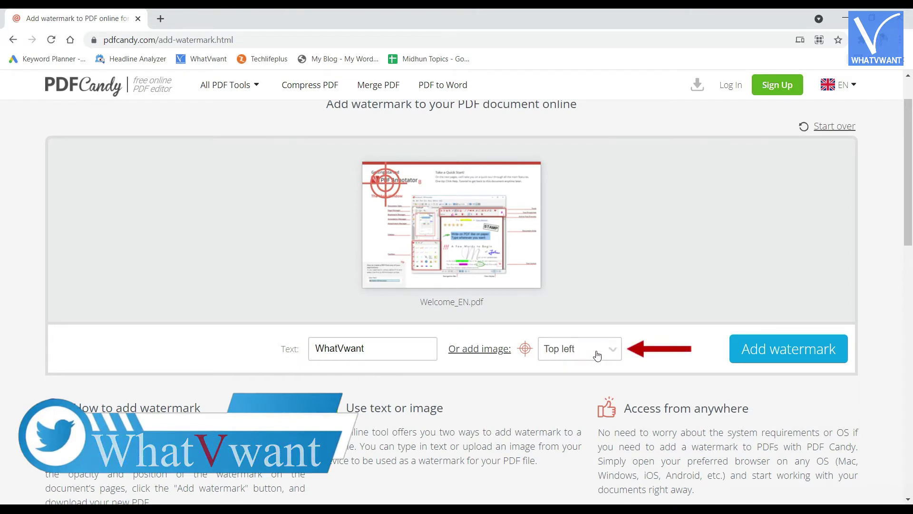
click(611, 352)
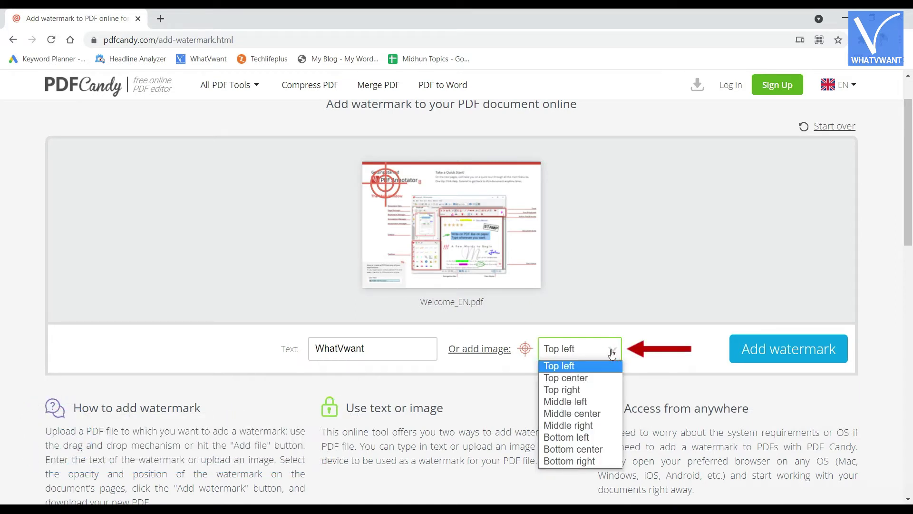
click(587, 414)
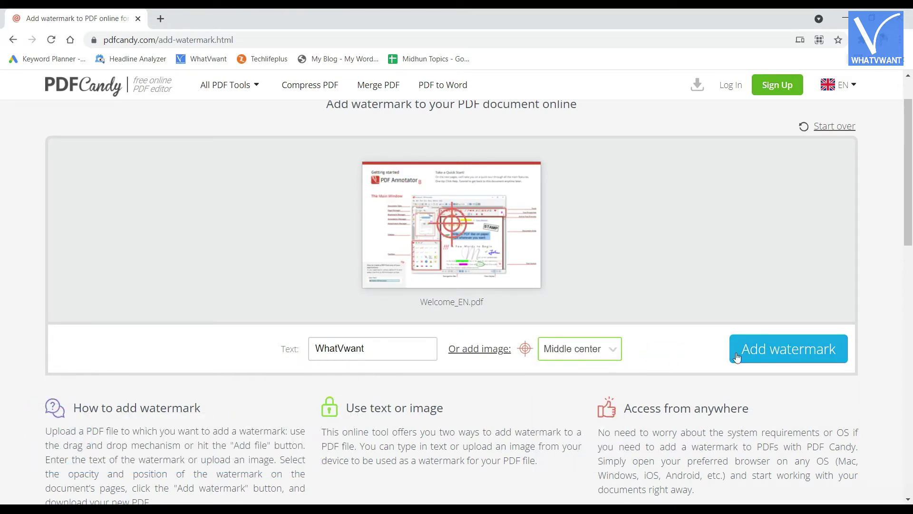
click(789, 354)
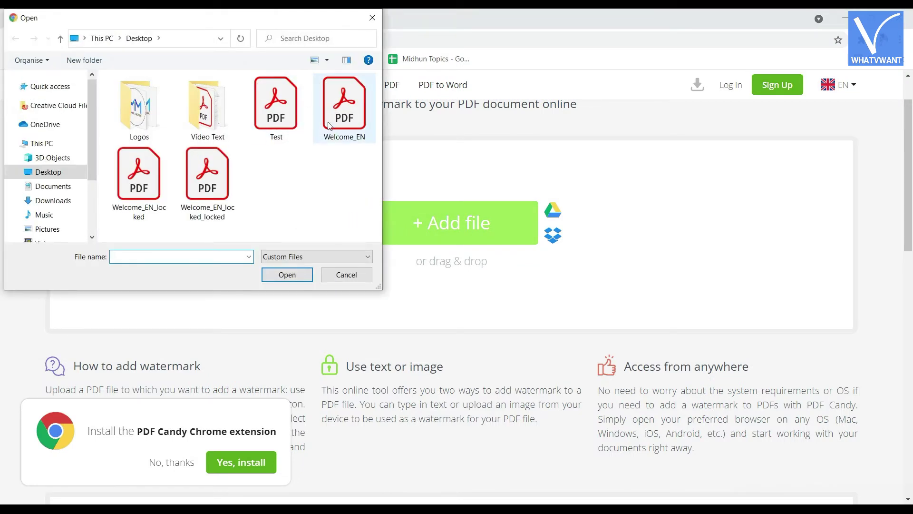
Step: Upload Welcome_EN.pdf and choose the WhatVwant logo image as the watermark
click(353, 137)
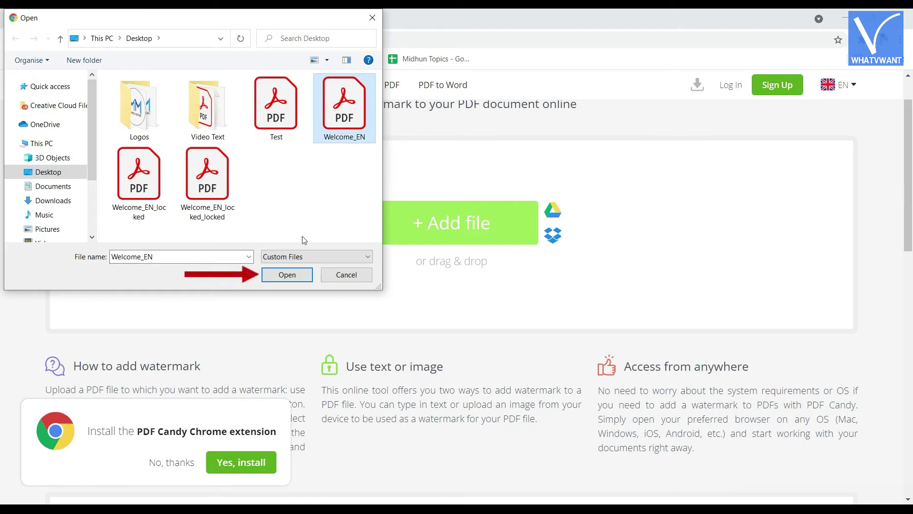
click(285, 276)
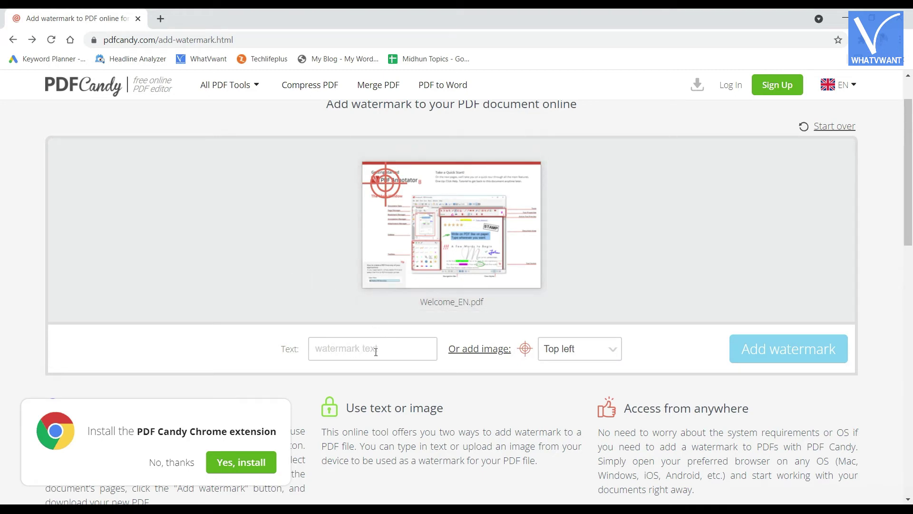
click(480, 350)
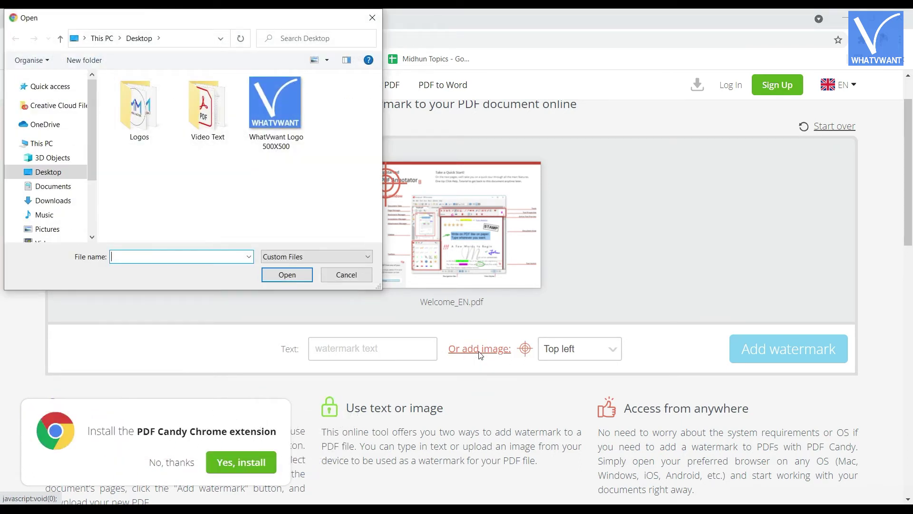
click(282, 140)
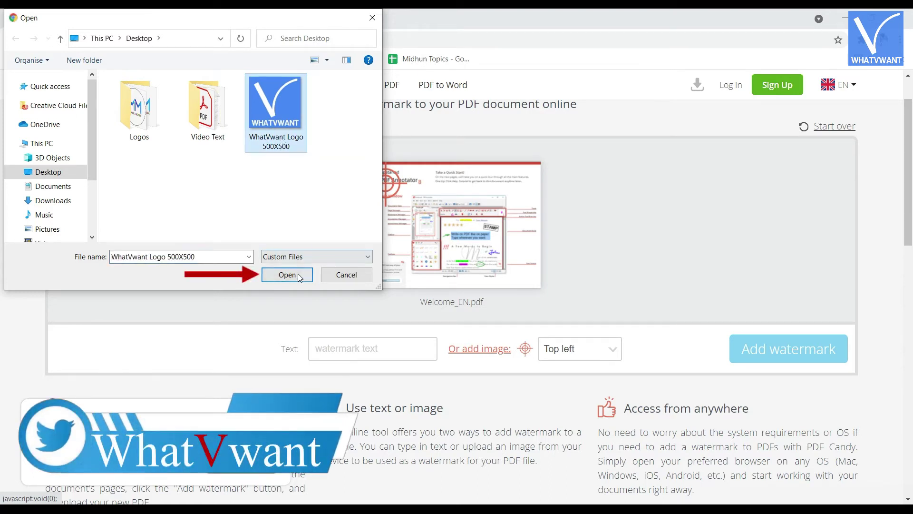
click(280, 279)
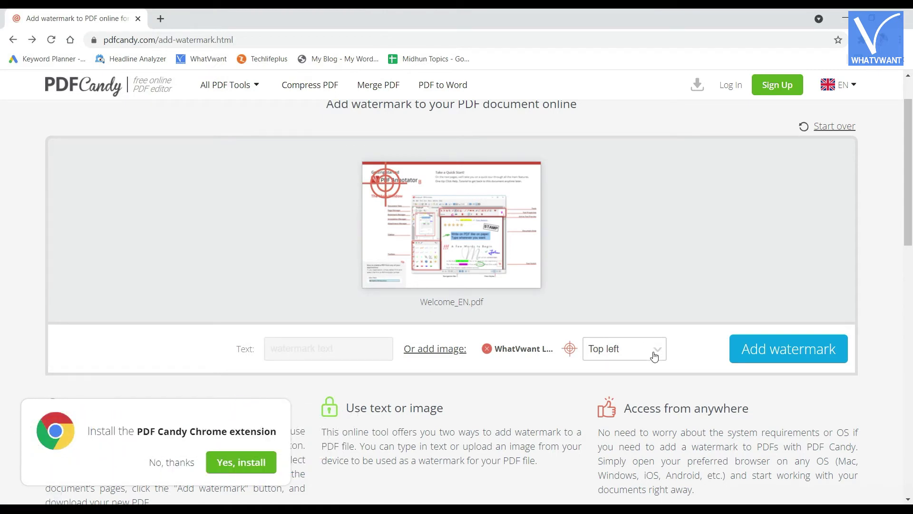
Step: Place the logo watermark at Middle center and apply it
click(655, 357)
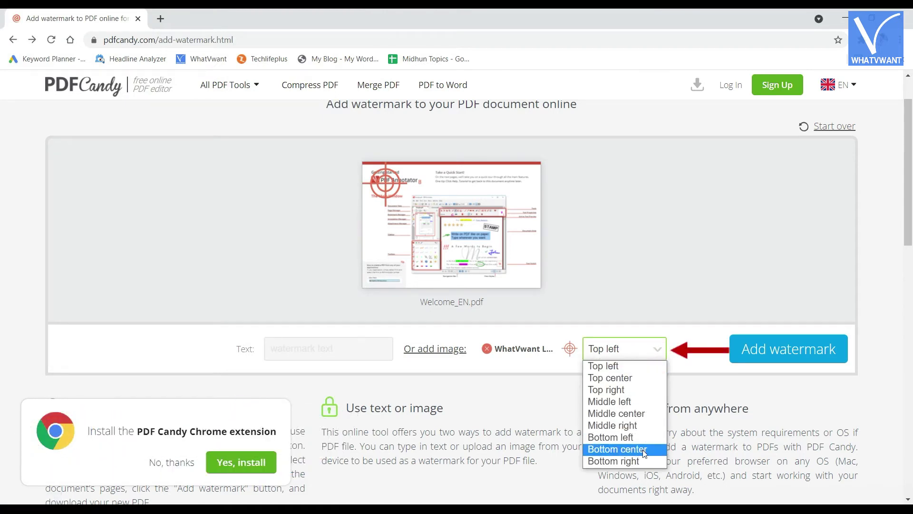
click(646, 414)
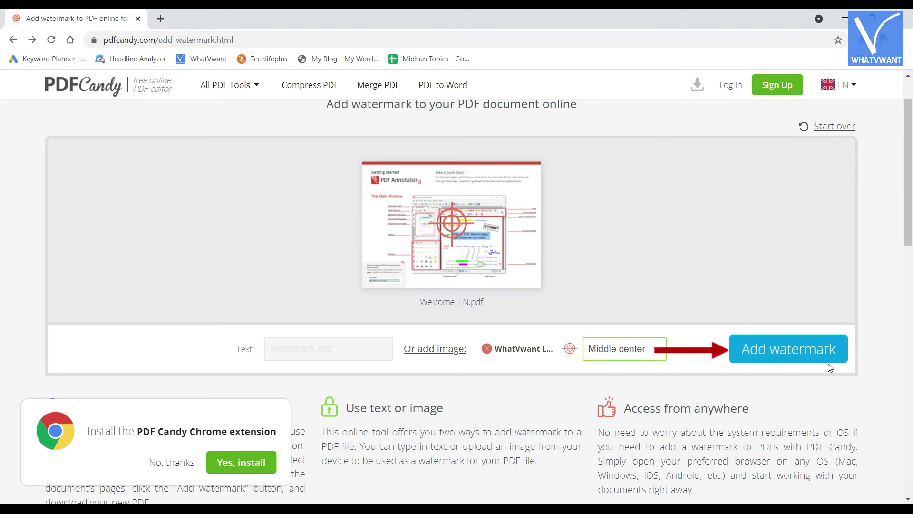
click(798, 354)
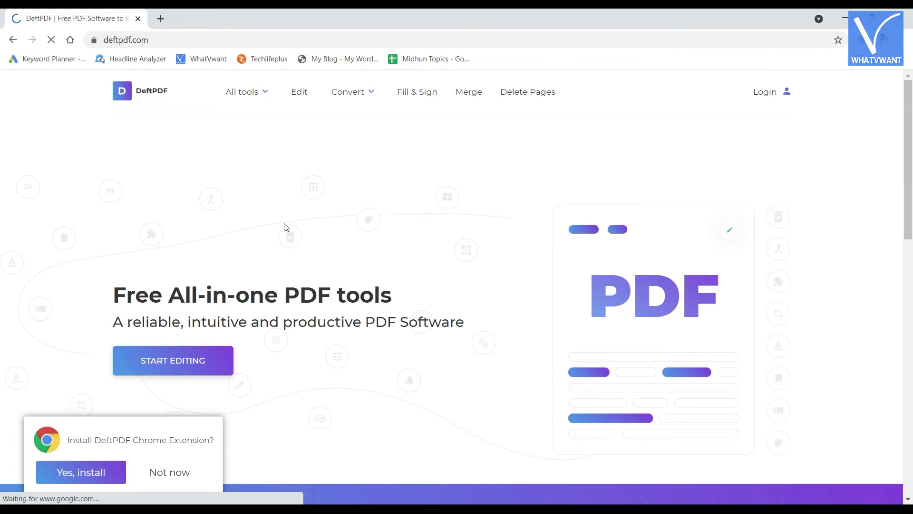
Step: Open DeftPDF's Watermark PDF tool from the all-tools list, dismissing the extension prompt
click(253, 98)
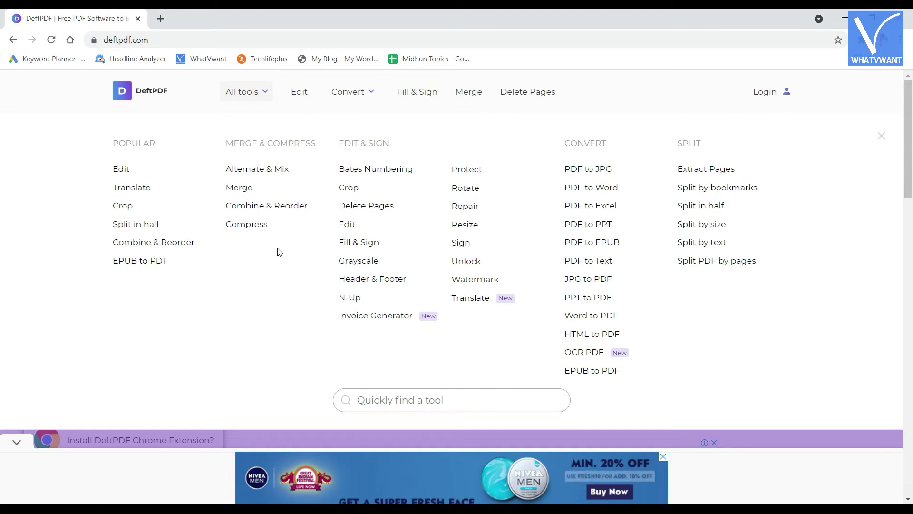
click(476, 279)
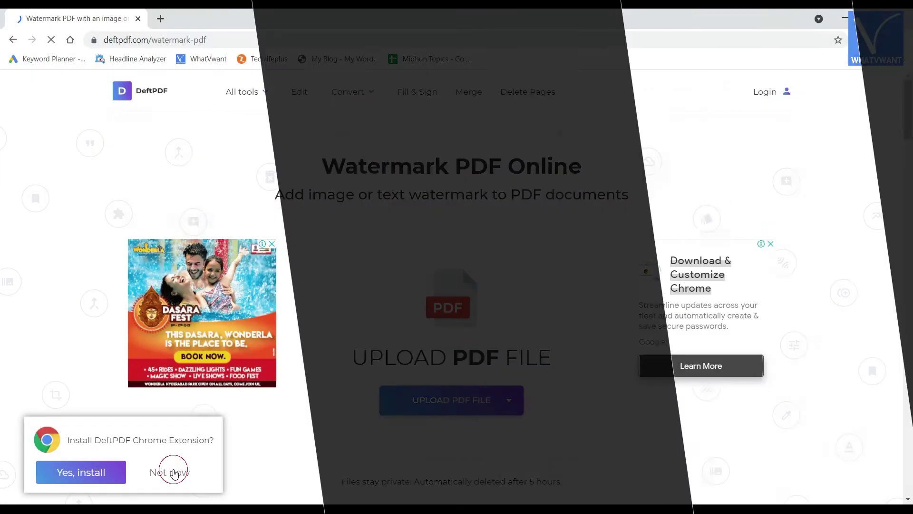
click(174, 472)
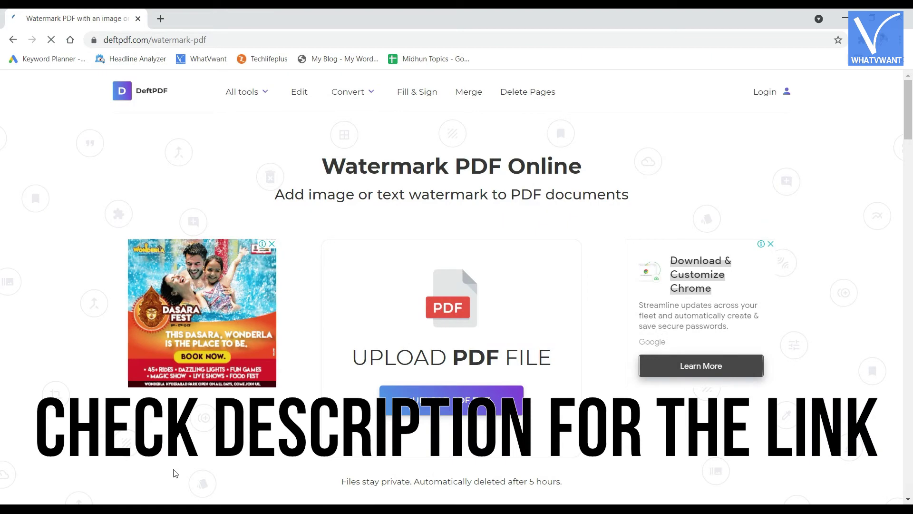
scroll(324, 386, down, 1)
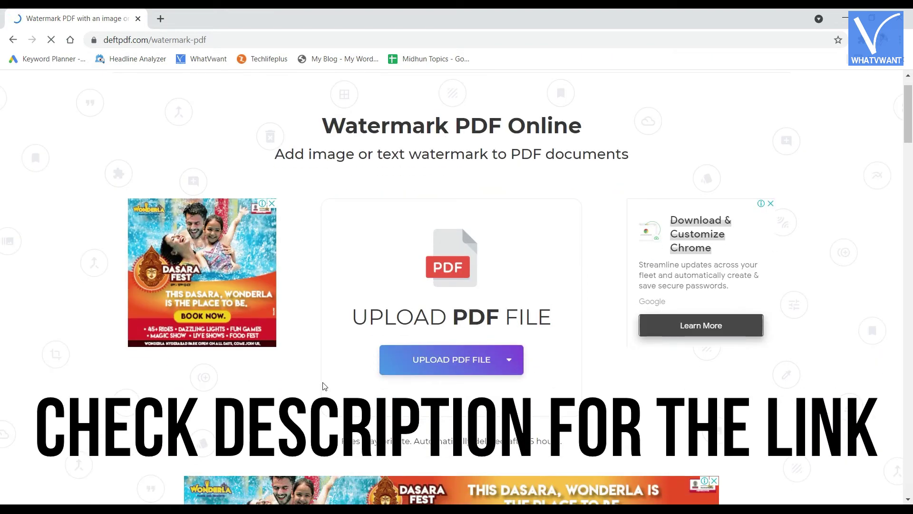
scroll(324, 386, up, 1)
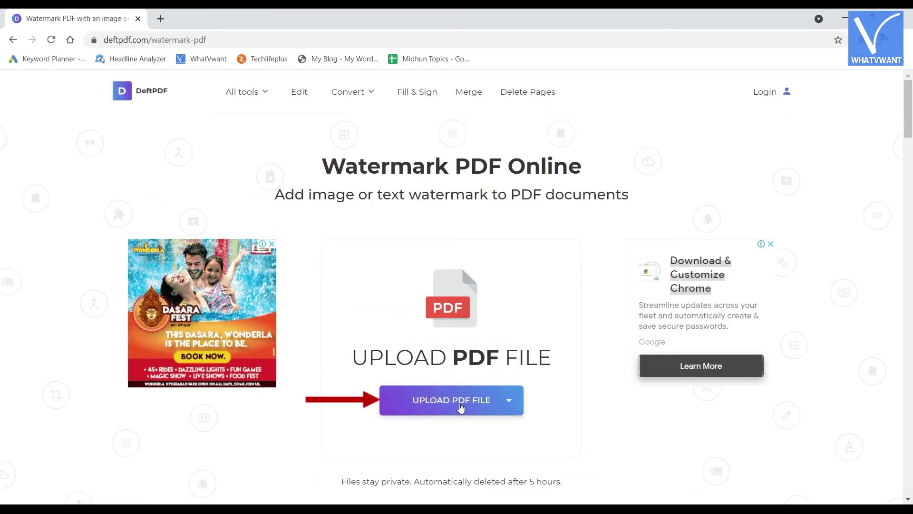
Step: Upload Welcome_EN.pdf and scroll to its preview with the diagonal WhatVwant watermark
click(459, 412)
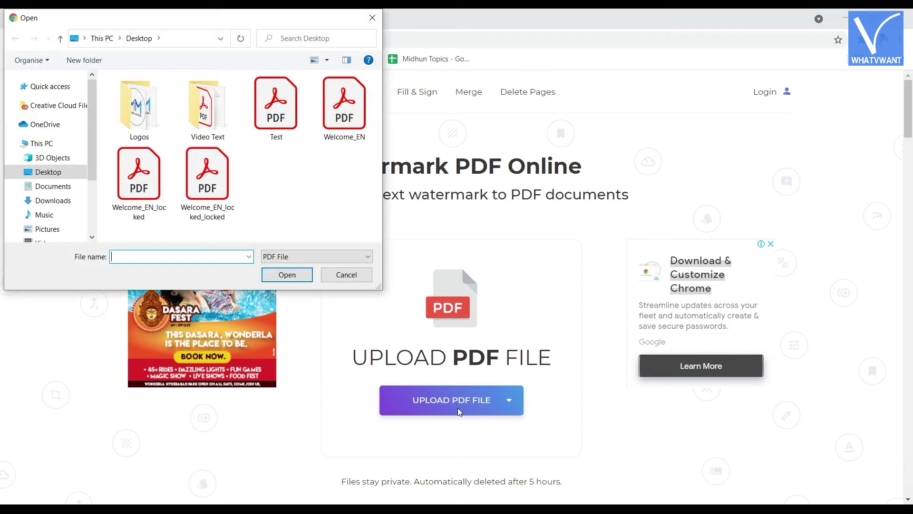
click(346, 132)
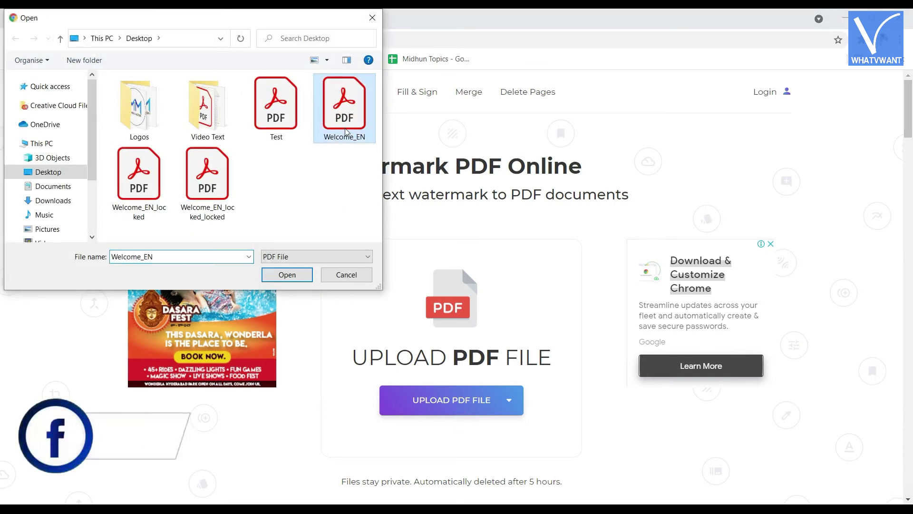
click(288, 276)
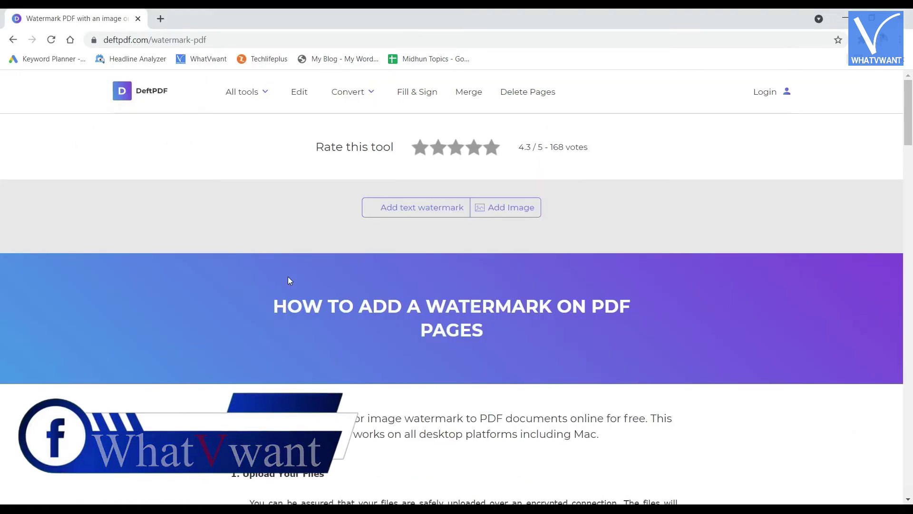
scroll(287, 276, down, 4)
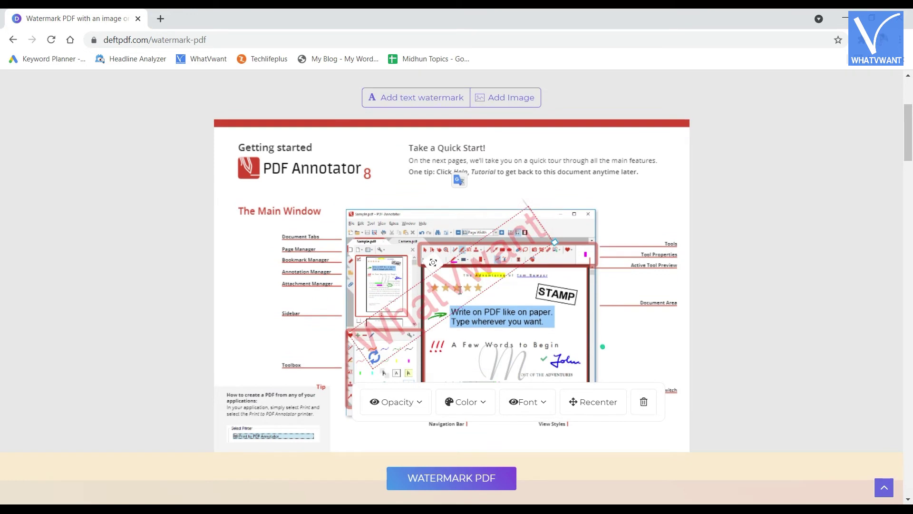
scroll(486, 266, down, 1)
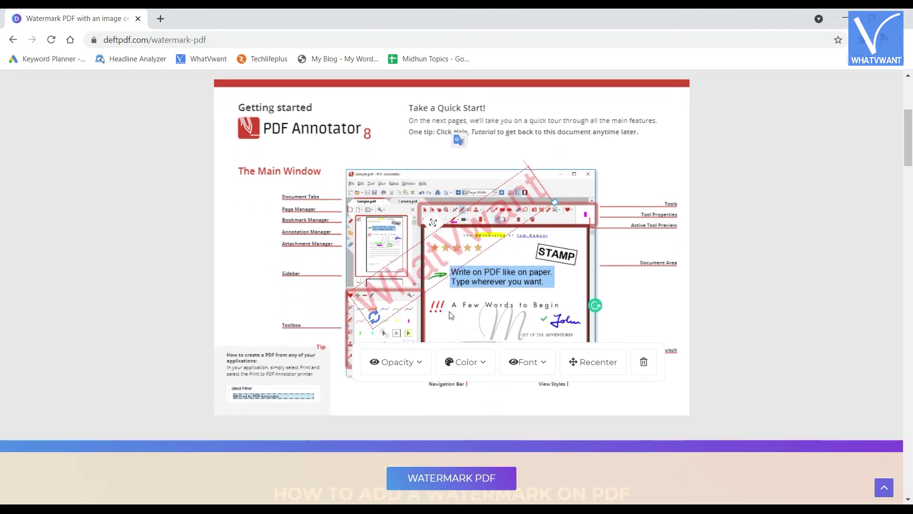
Step: Raise the WhatVwant watermark opacity, make it dark green, recentre it, and process the PDF
click(417, 364)
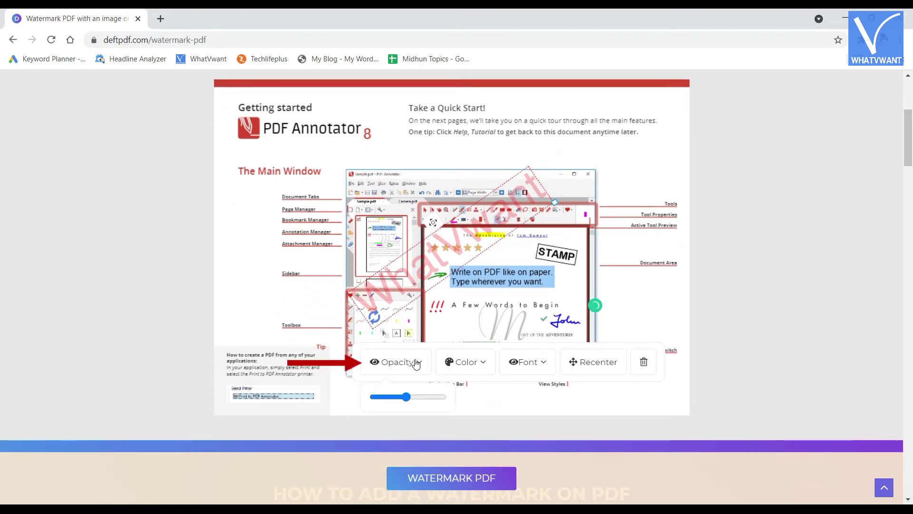
click(430, 396)
click(489, 362)
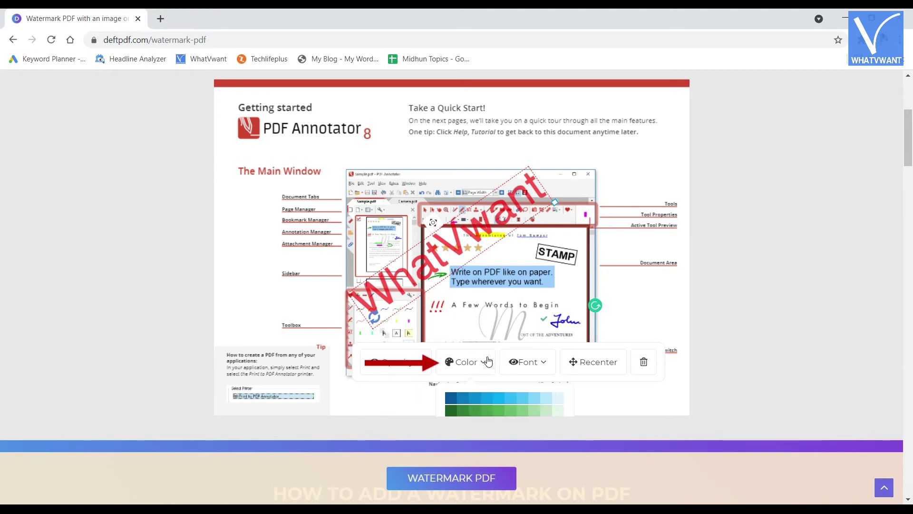
click(451, 410)
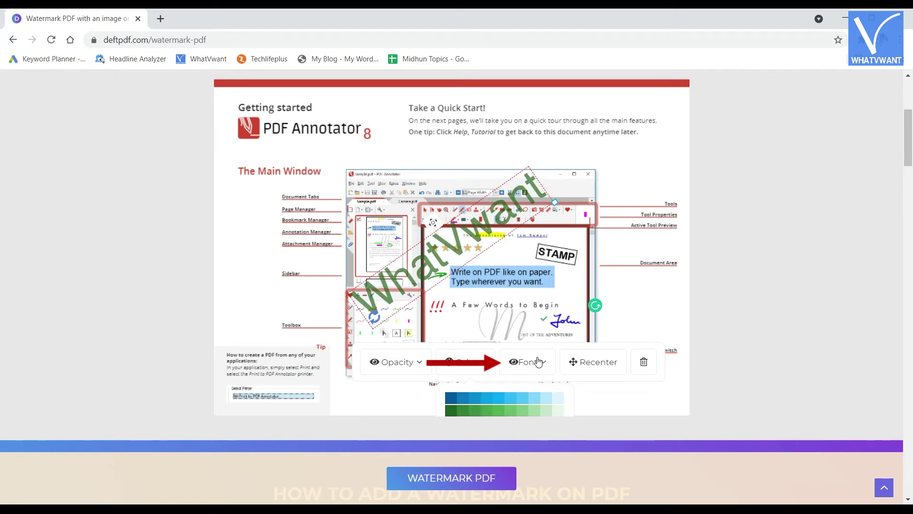
click(538, 361)
click(574, 362)
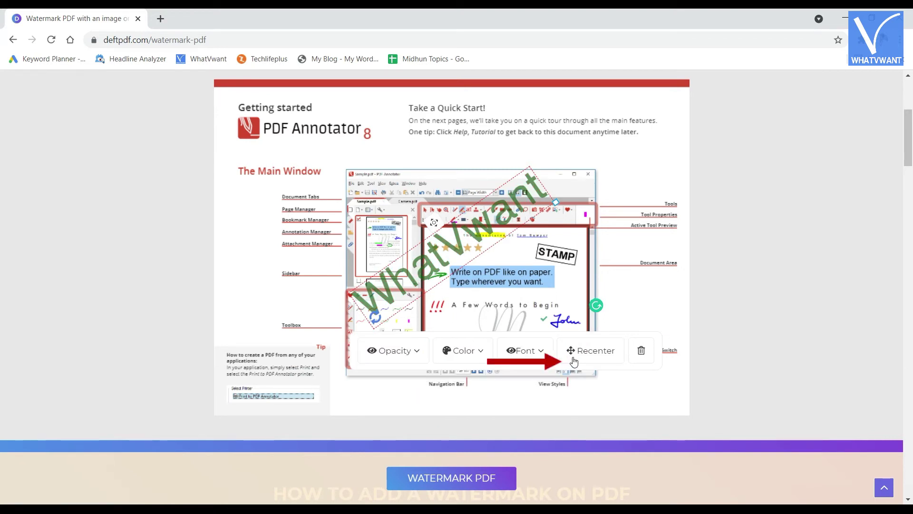
scroll(428, 245, up, 1)
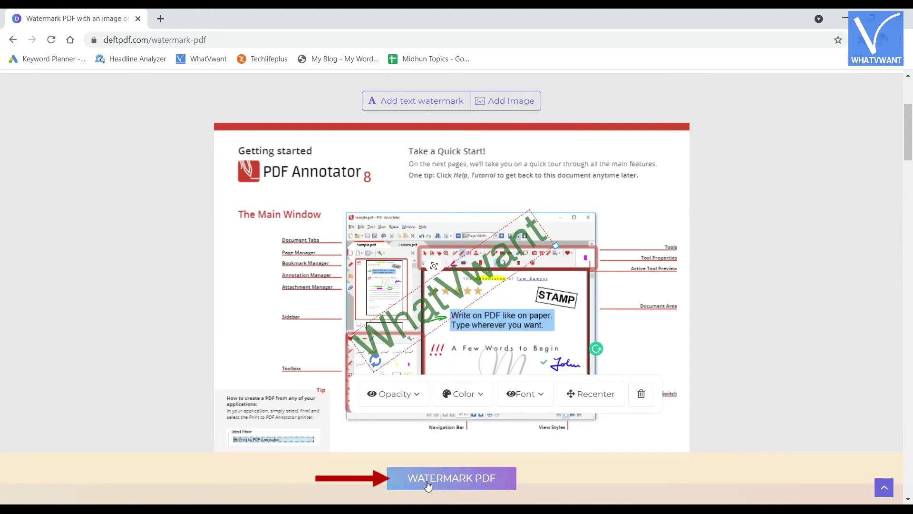
click(463, 478)
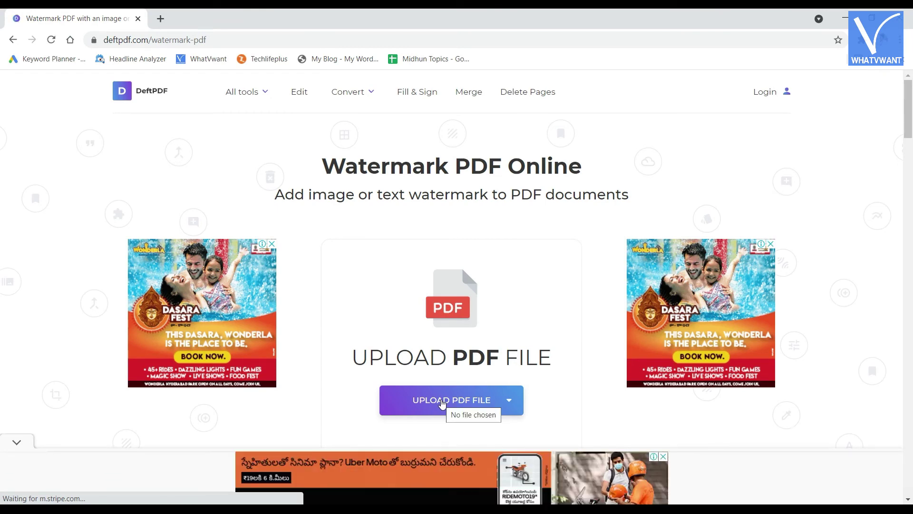
Step: Upload Welcome_EN.pdf to DeftPDF's watermark tool
click(442, 401)
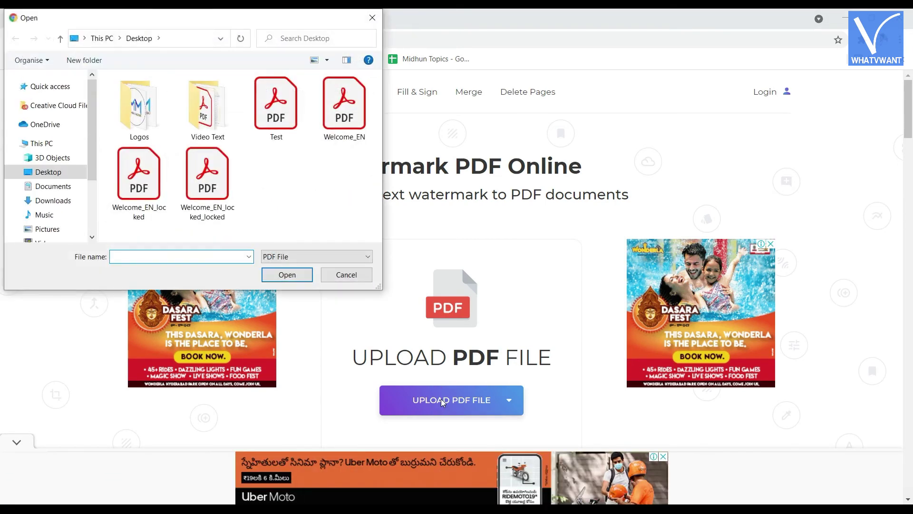
click(327, 119)
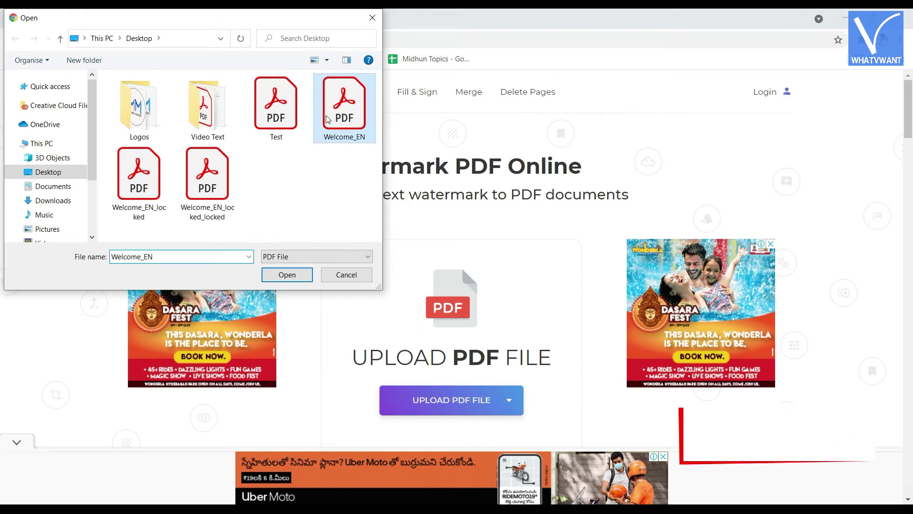
click(287, 274)
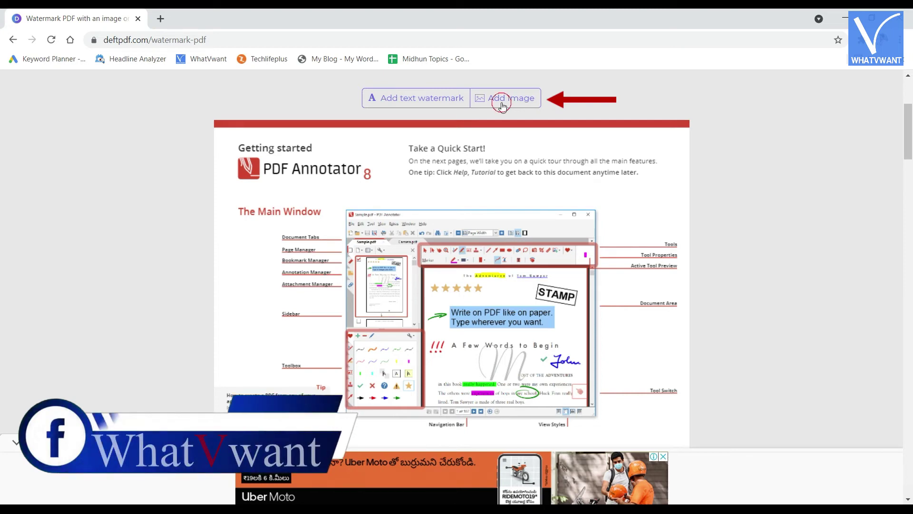
Step: Place the WhatVwant Logo 500X500 image on the PDF and run WATERMARK PDF
click(503, 101)
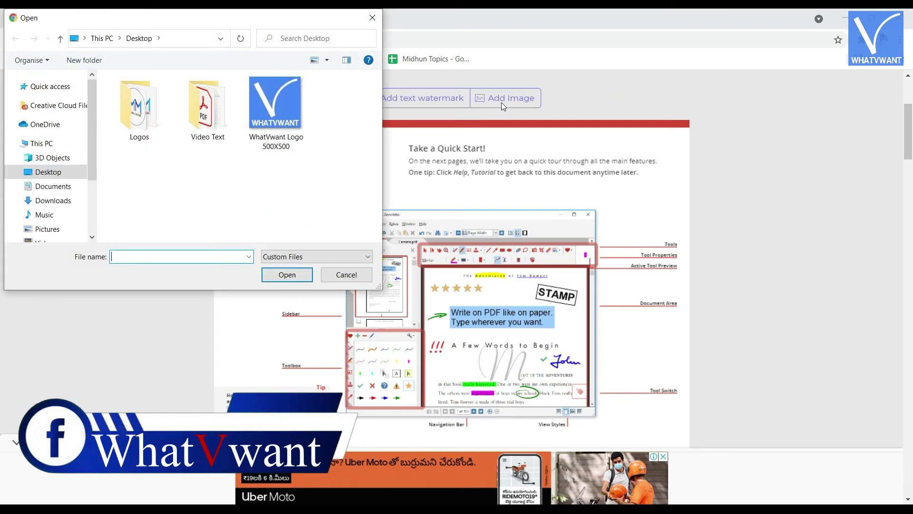
click(282, 138)
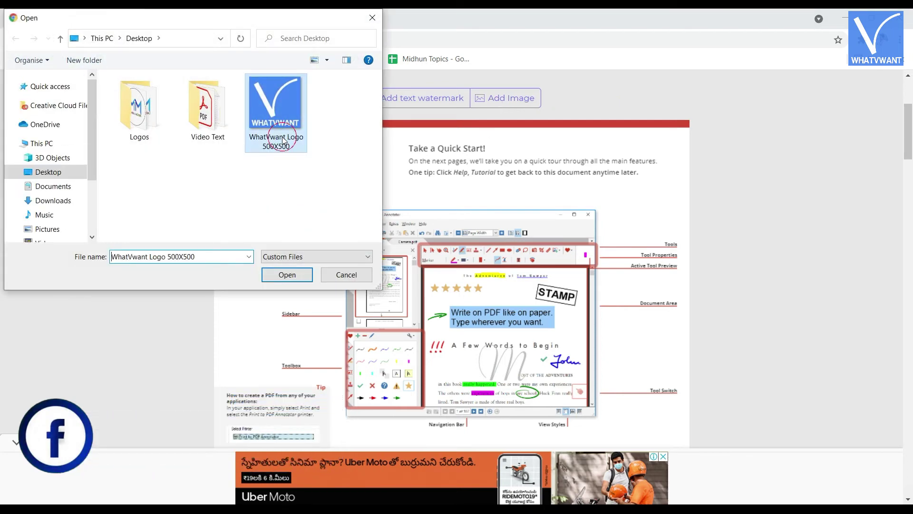
click(286, 275)
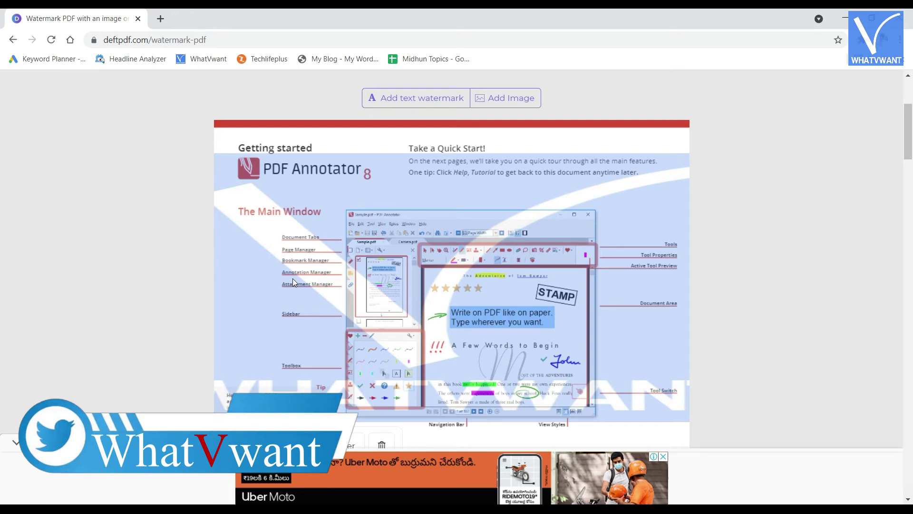
scroll(328, 398, down, 1)
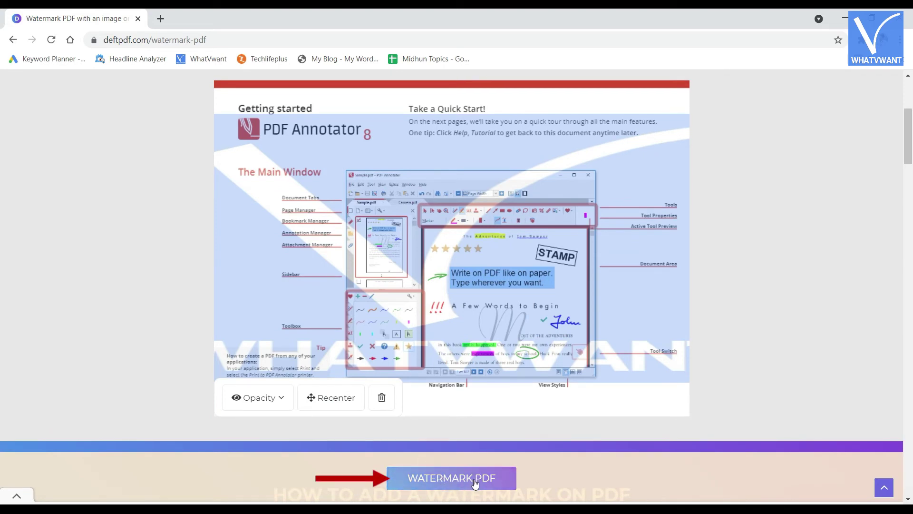
click(442, 484)
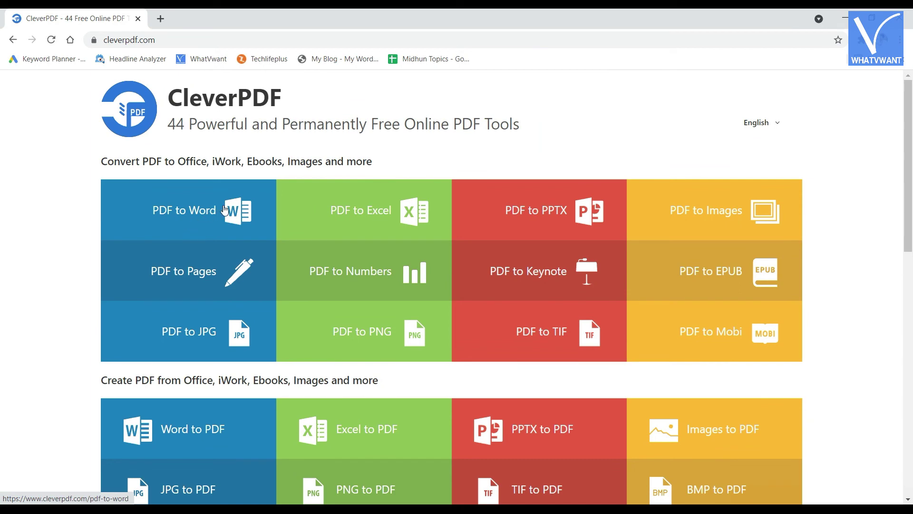
Step: Scroll to the Offline Desktop version section and download CleverPDF for Win
scroll(225, 210, down, 3)
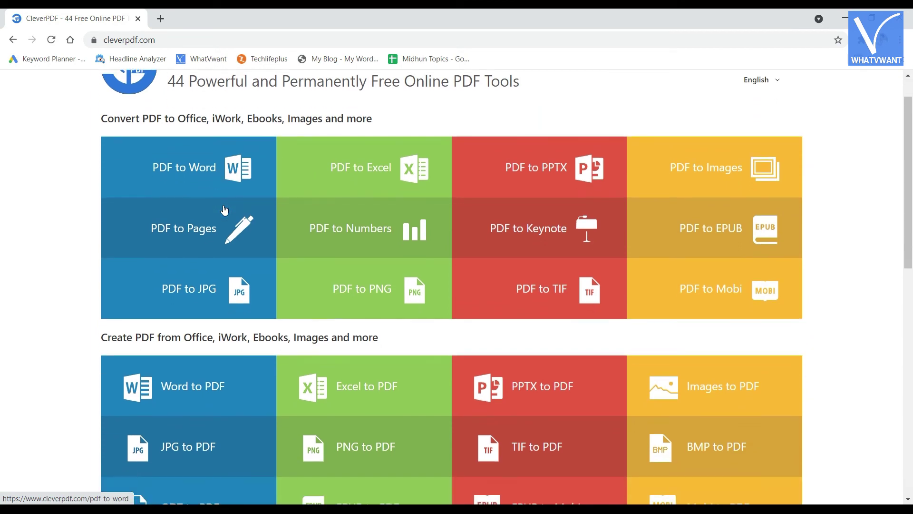
scroll(224, 210, down, 3)
scroll(225, 210, down, 6)
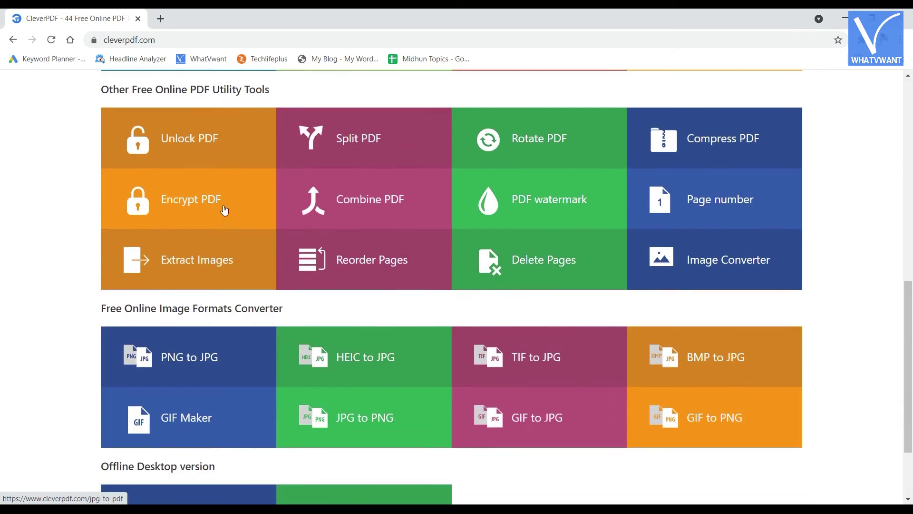
scroll(225, 210, down, 2)
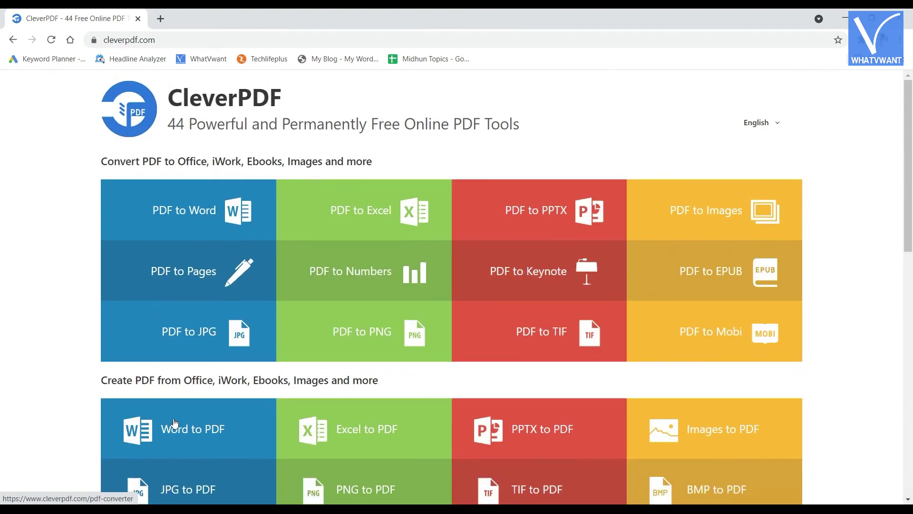
scroll(174, 423, down, 20)
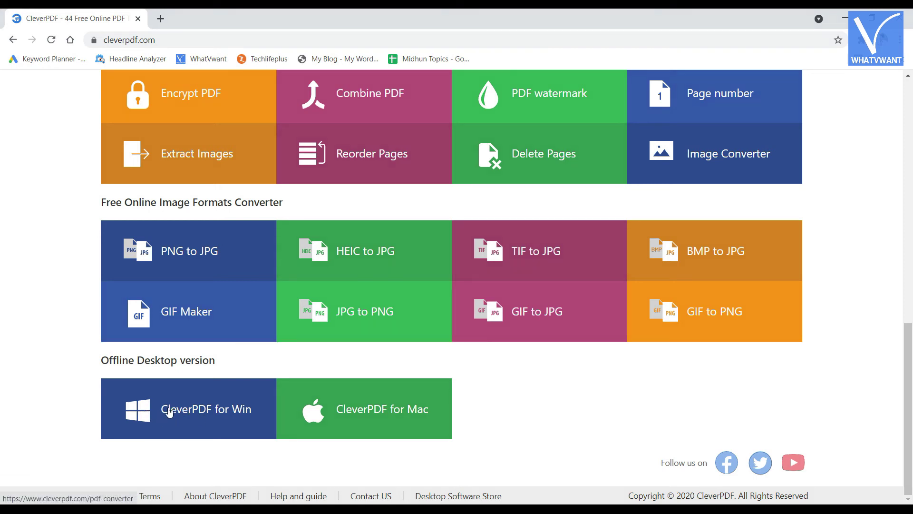
click(189, 412)
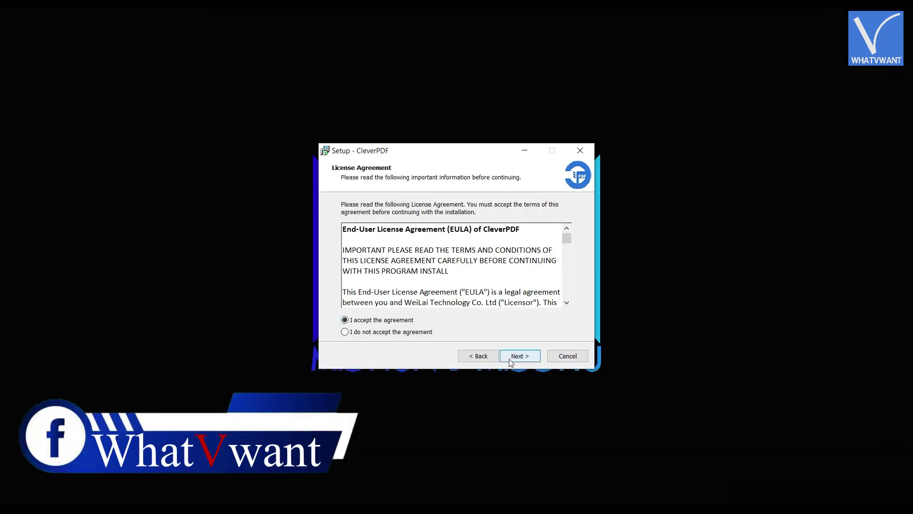
Step: Accept the CleverPDF licence agreement and proceed through installation
click(509, 358)
click(509, 359)
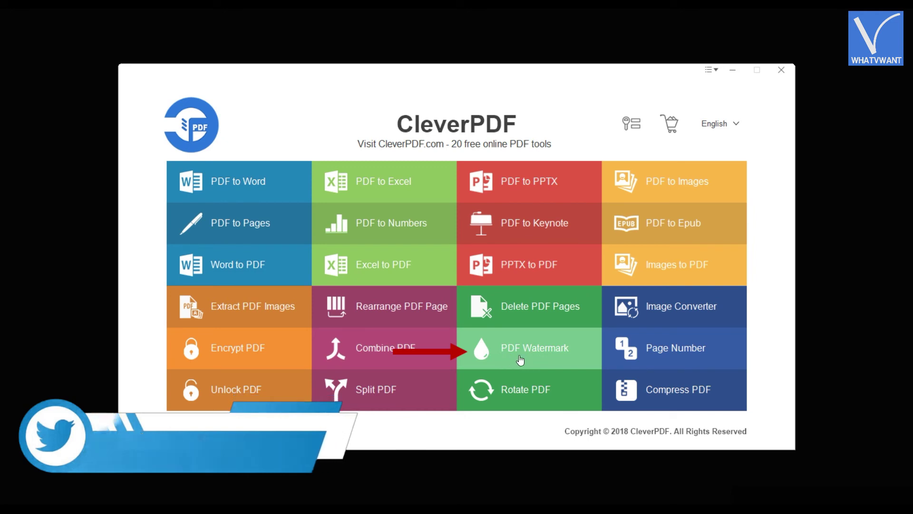
Step: In the PDF Watermark tool, add Welcome_EN.pdf from the Desktop
click(501, 361)
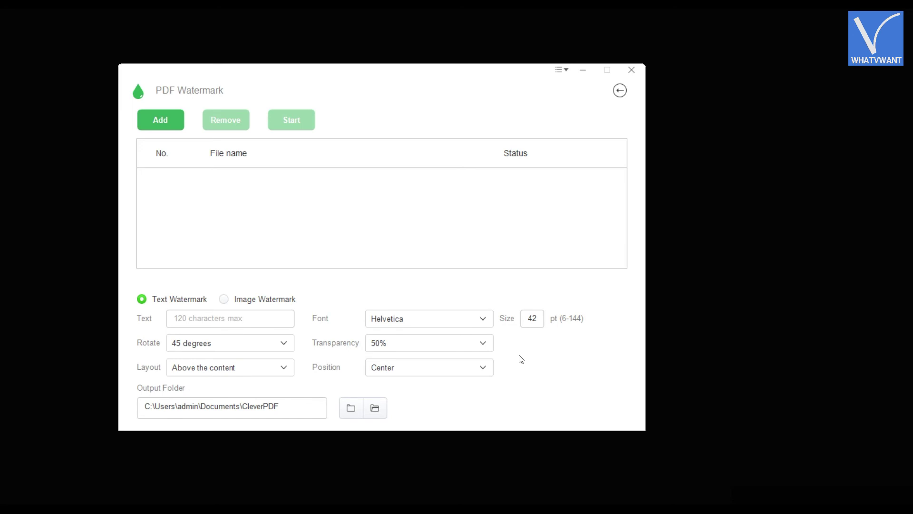
click(160, 124)
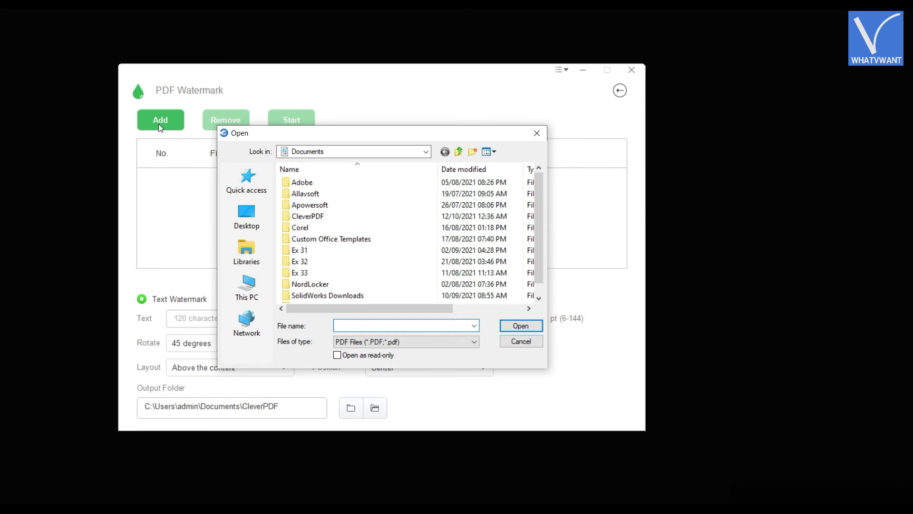
click(253, 221)
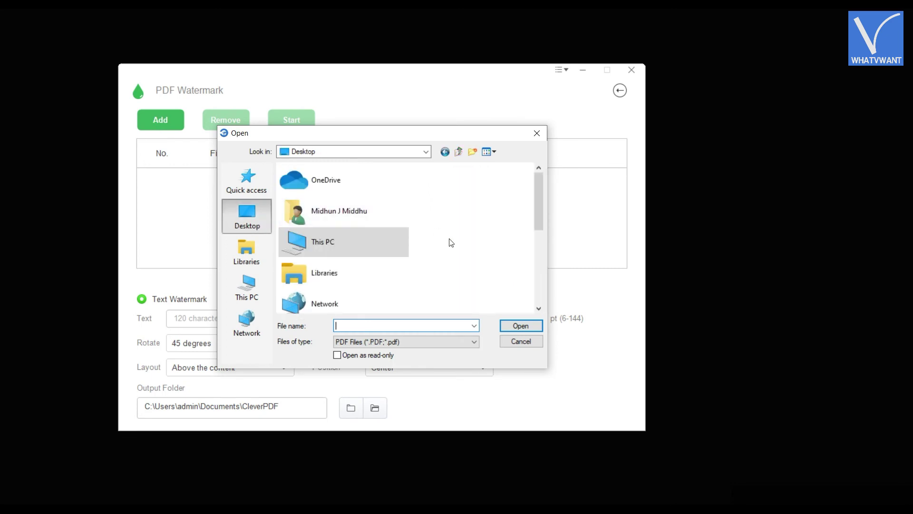
scroll(451, 242, down, 5)
click(399, 240)
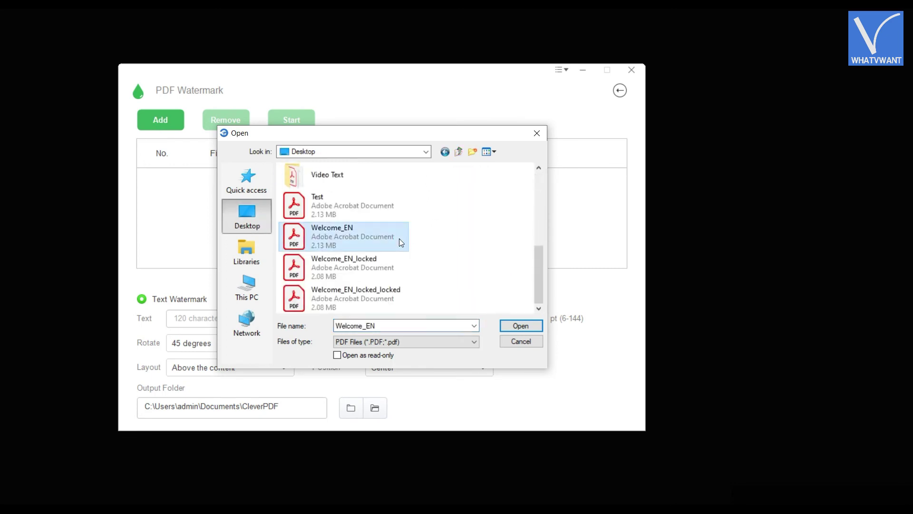
click(521, 326)
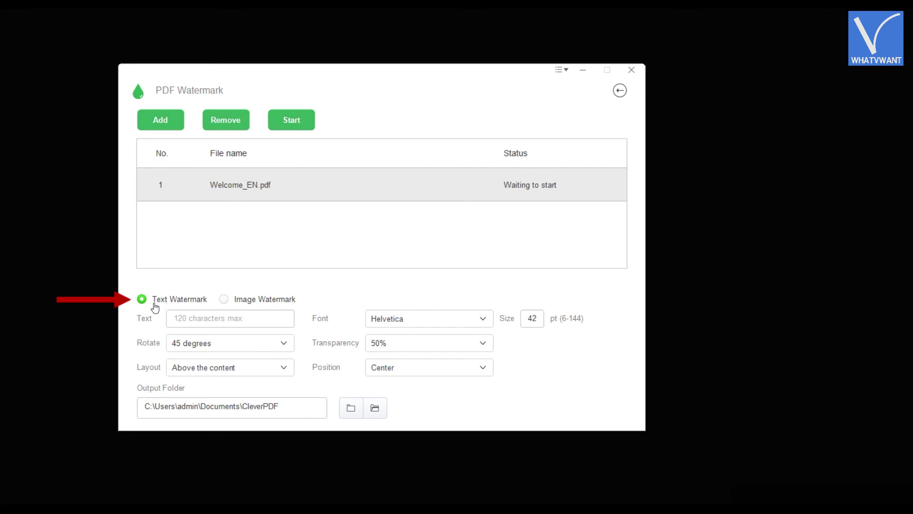
Step: Enter 'WhatVwant' as the text watermark and start processing
click(191, 320)
text(WhatVwant)
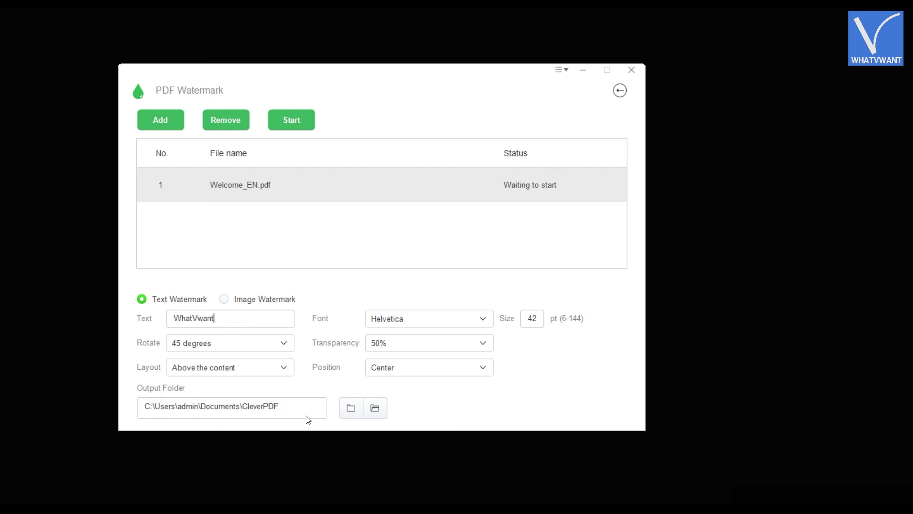
click(295, 127)
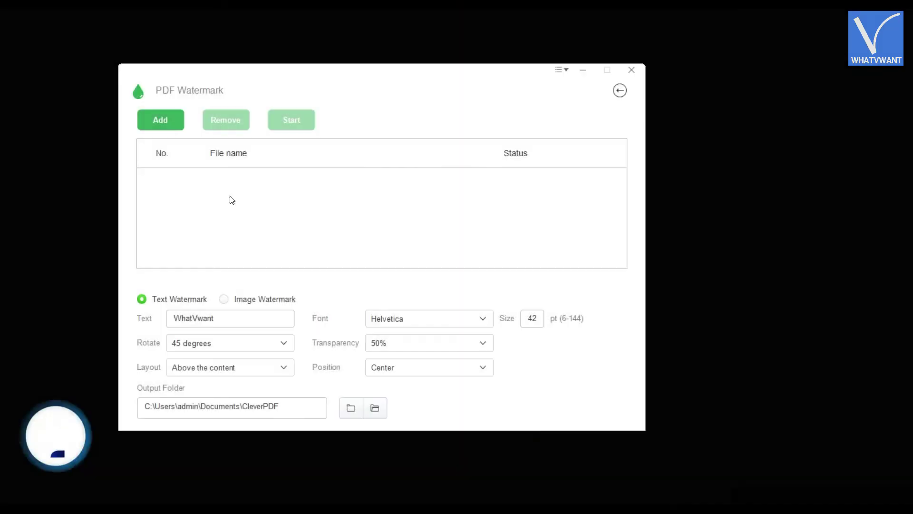
Step: Add Welcome_EN.pdf to the watermark queue again
click(162, 121)
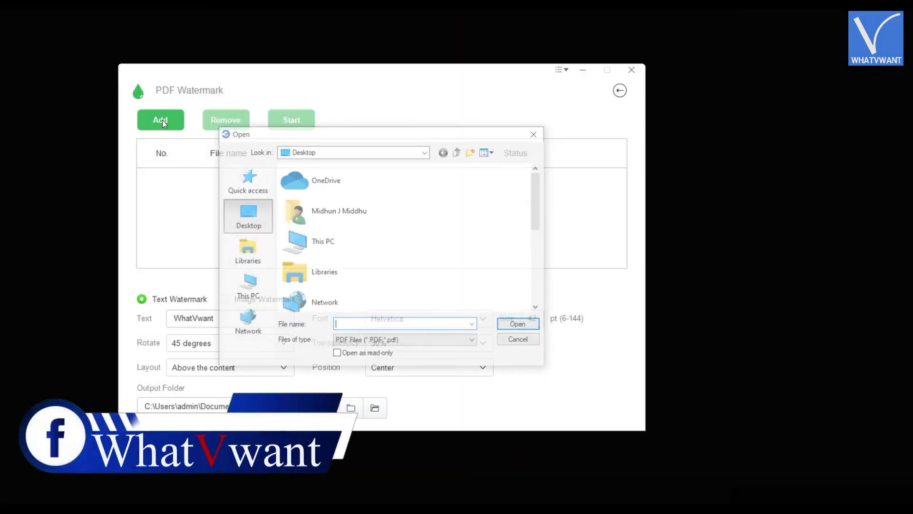
scroll(367, 236, down, 5)
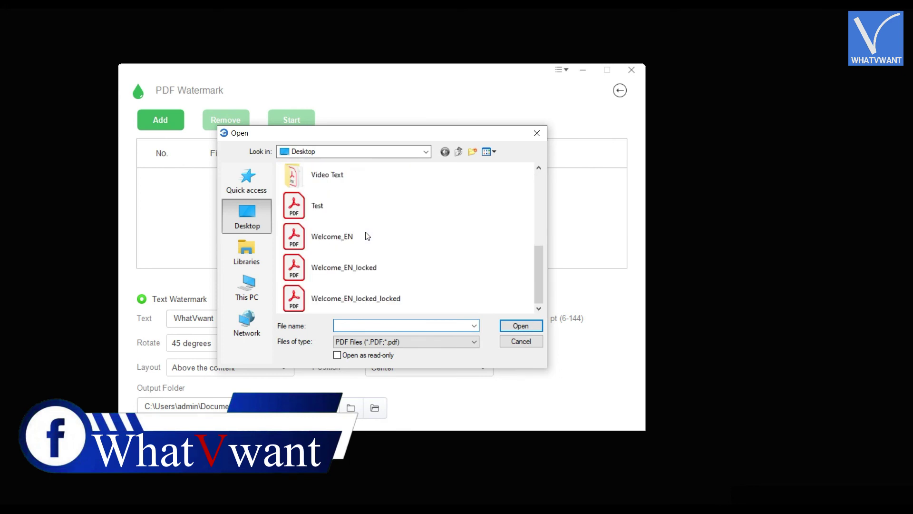
click(365, 233)
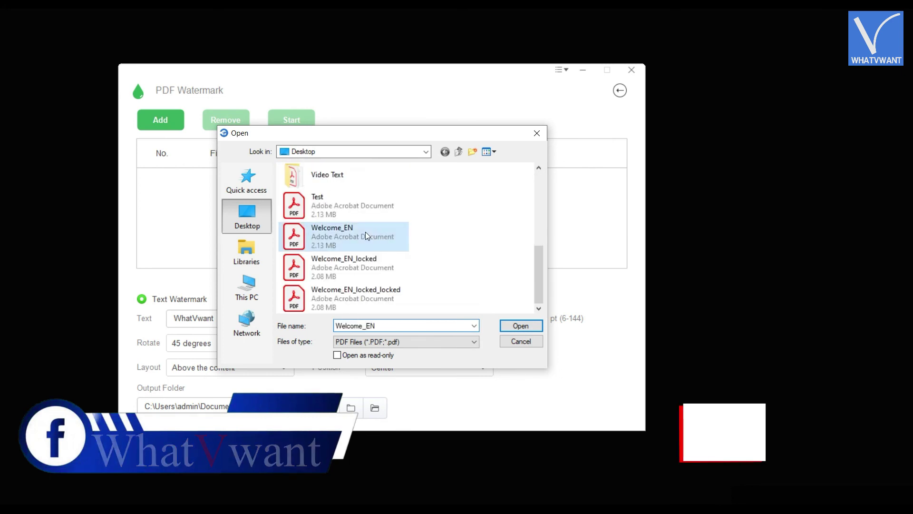
click(519, 323)
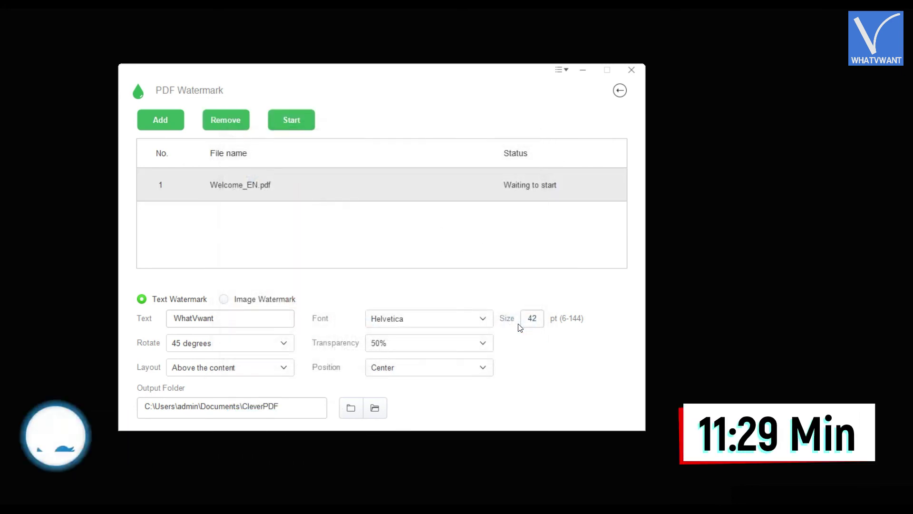
Step: Switch to Image Watermark with WhatVwant Logo 500X500.jpg and start processing
click(261, 301)
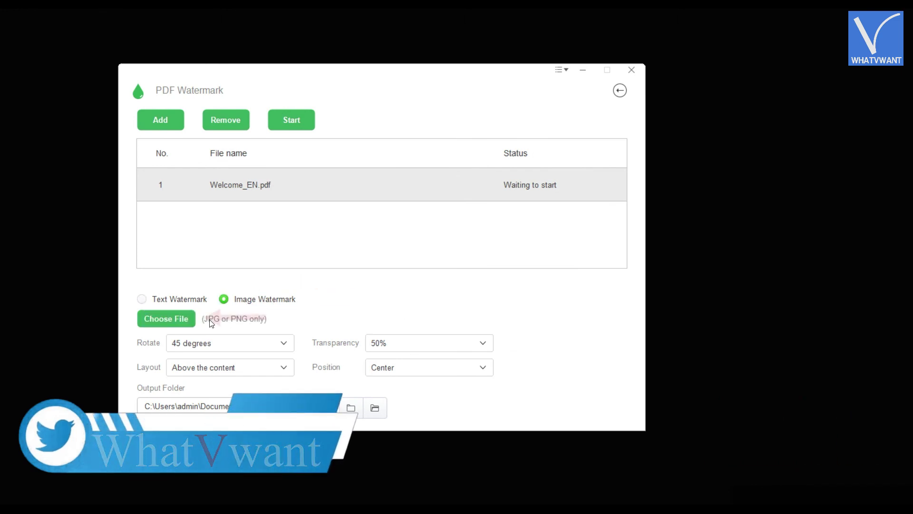
click(174, 320)
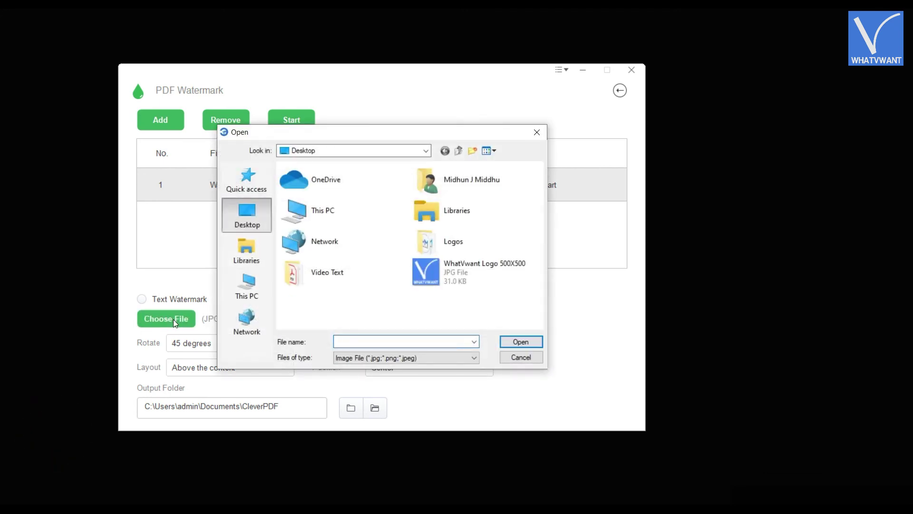
click(452, 278)
click(522, 343)
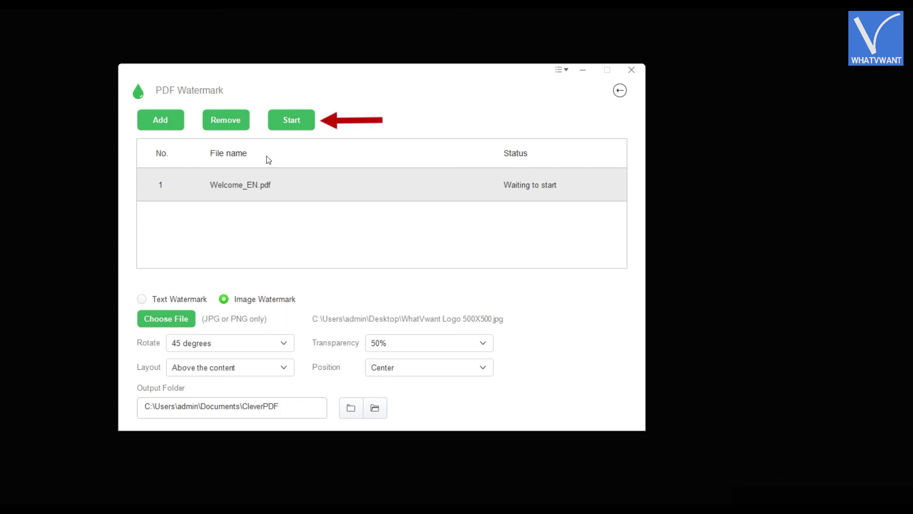
click(287, 126)
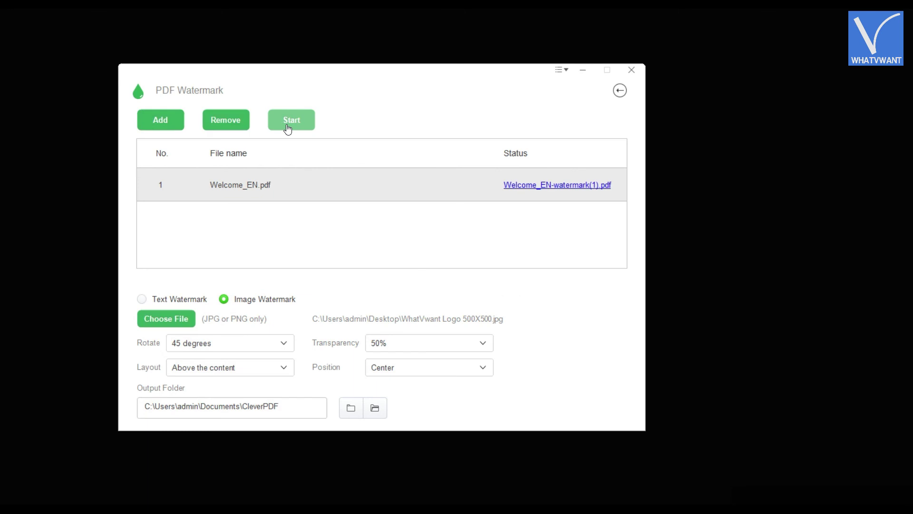